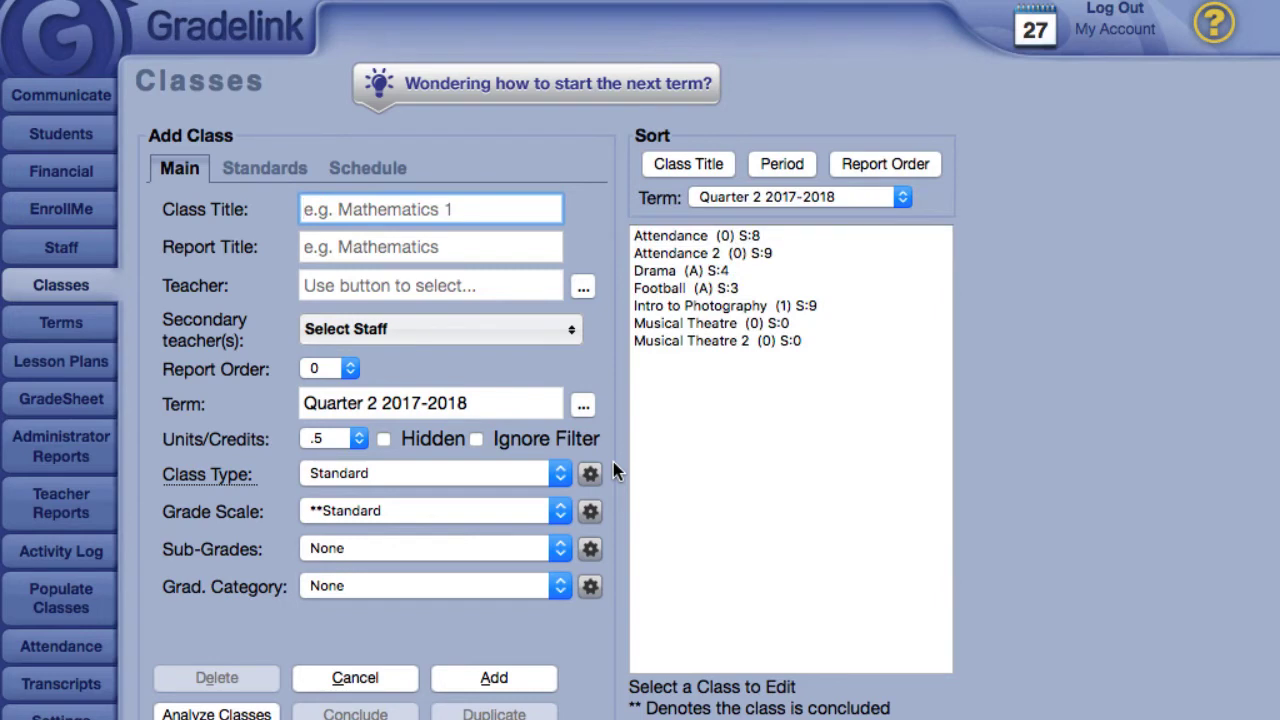
{"action": "left_click", "coordinate": [528, 473]}
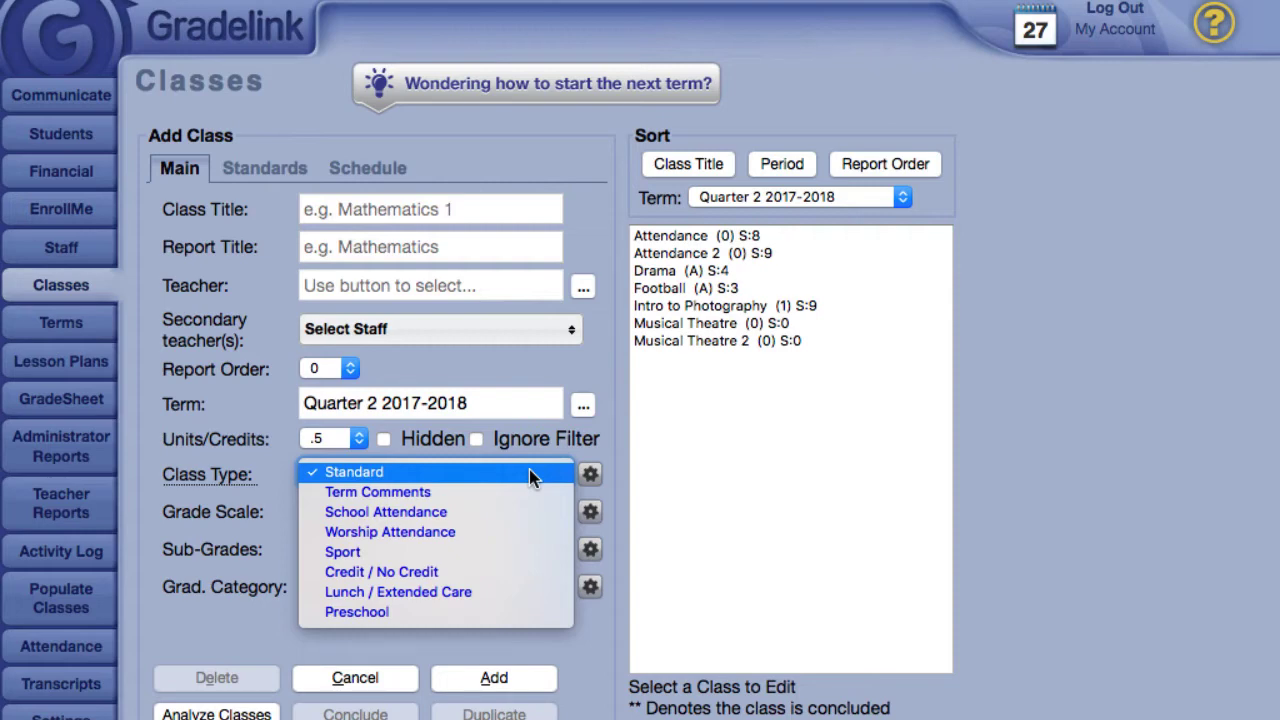
{"action": "left_click", "coordinate": [529, 474]}
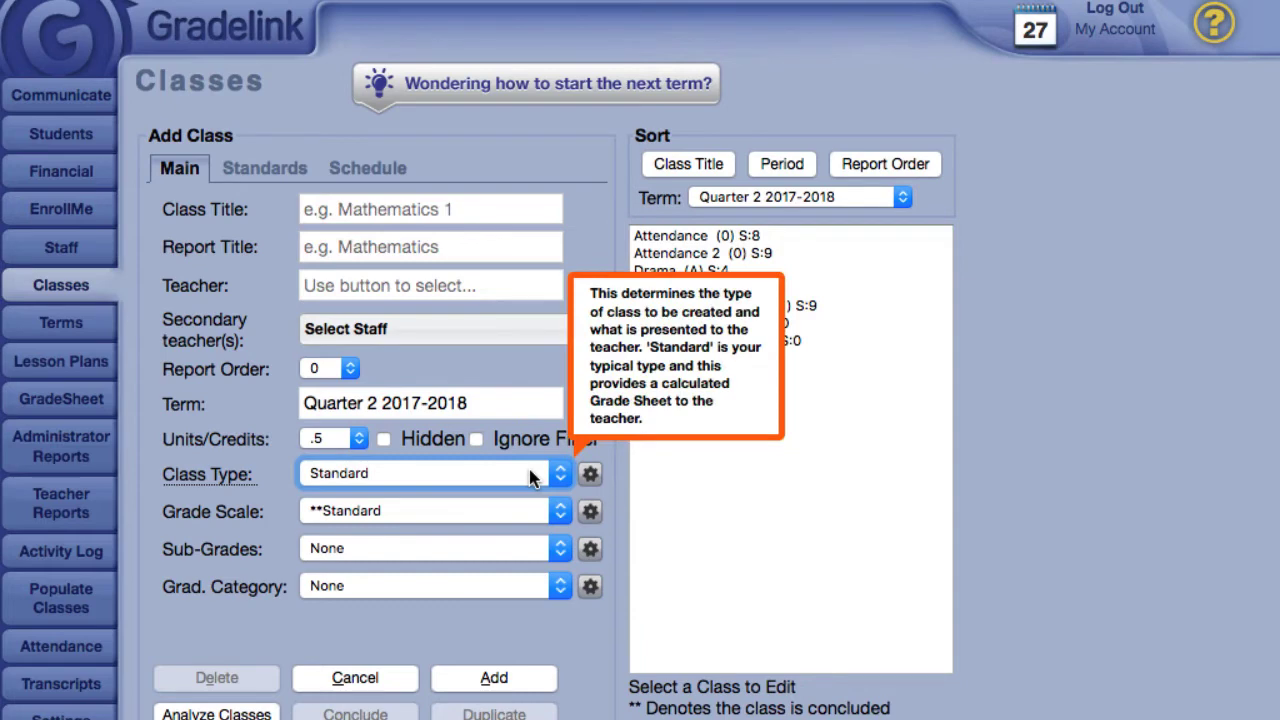
{"action": "key", "text": "Tab"}
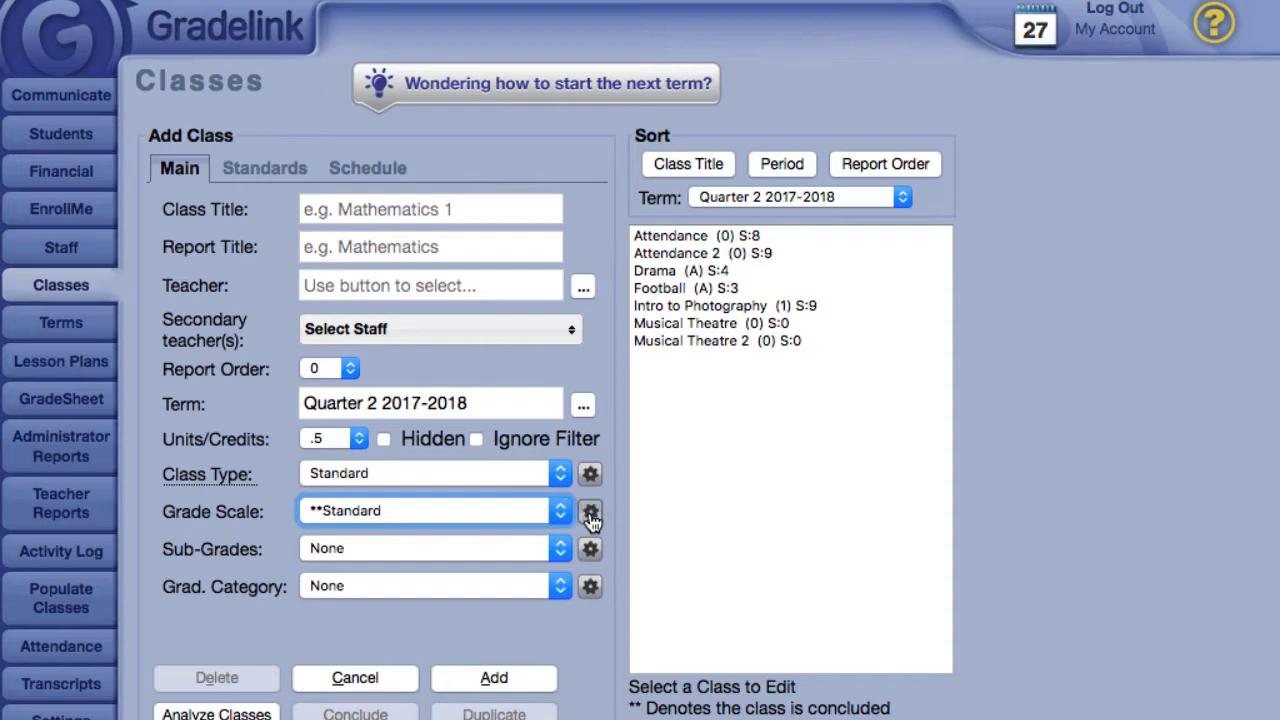
Review the Standard, Honors, Alternative Grades and Assignment Grade Codes grade scales.
{"action": "left_click", "coordinate": [589, 513]}
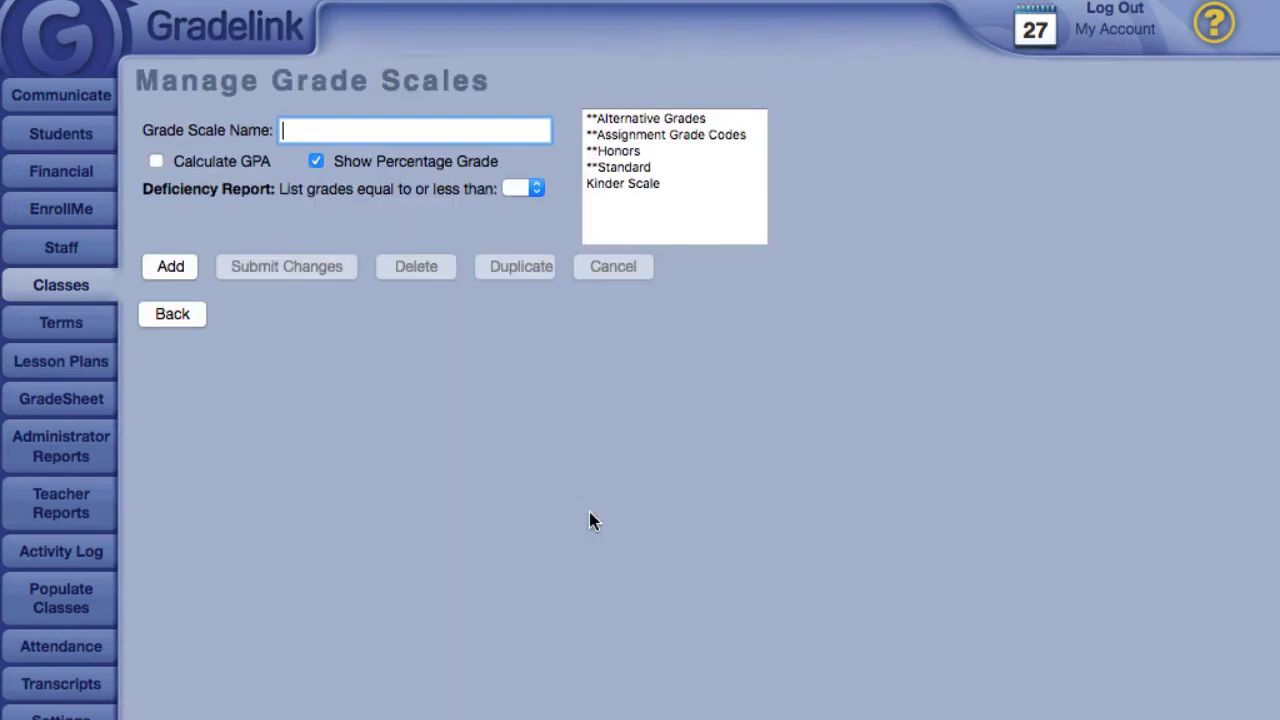
{"action": "left_click", "coordinate": [630, 168]}
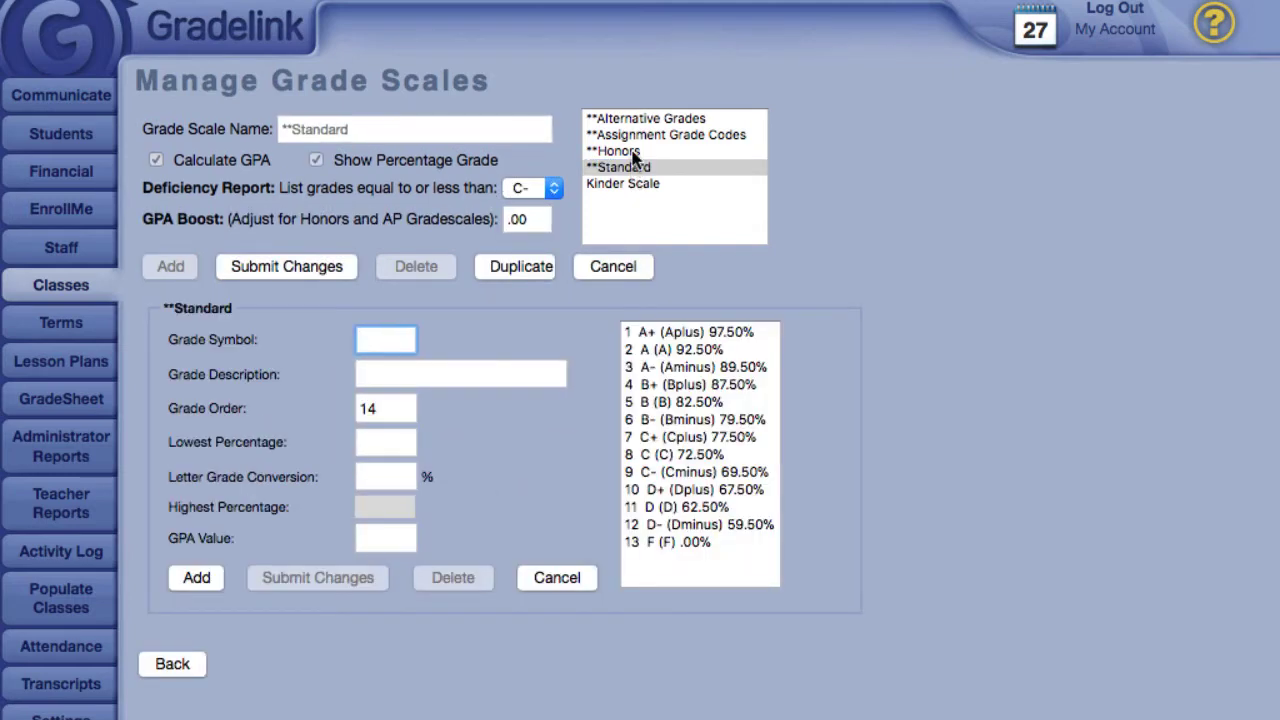
{"action": "left_click", "coordinate": [632, 151]}
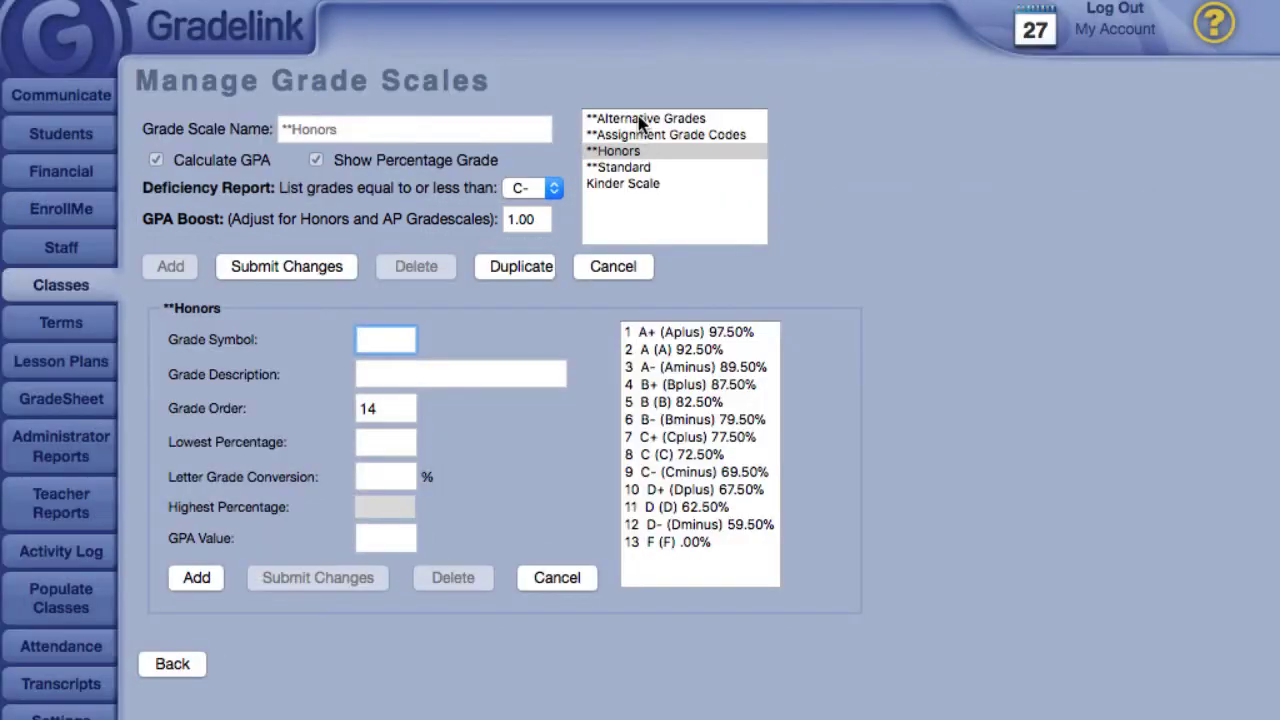
{"action": "left_click", "coordinate": [640, 119]}
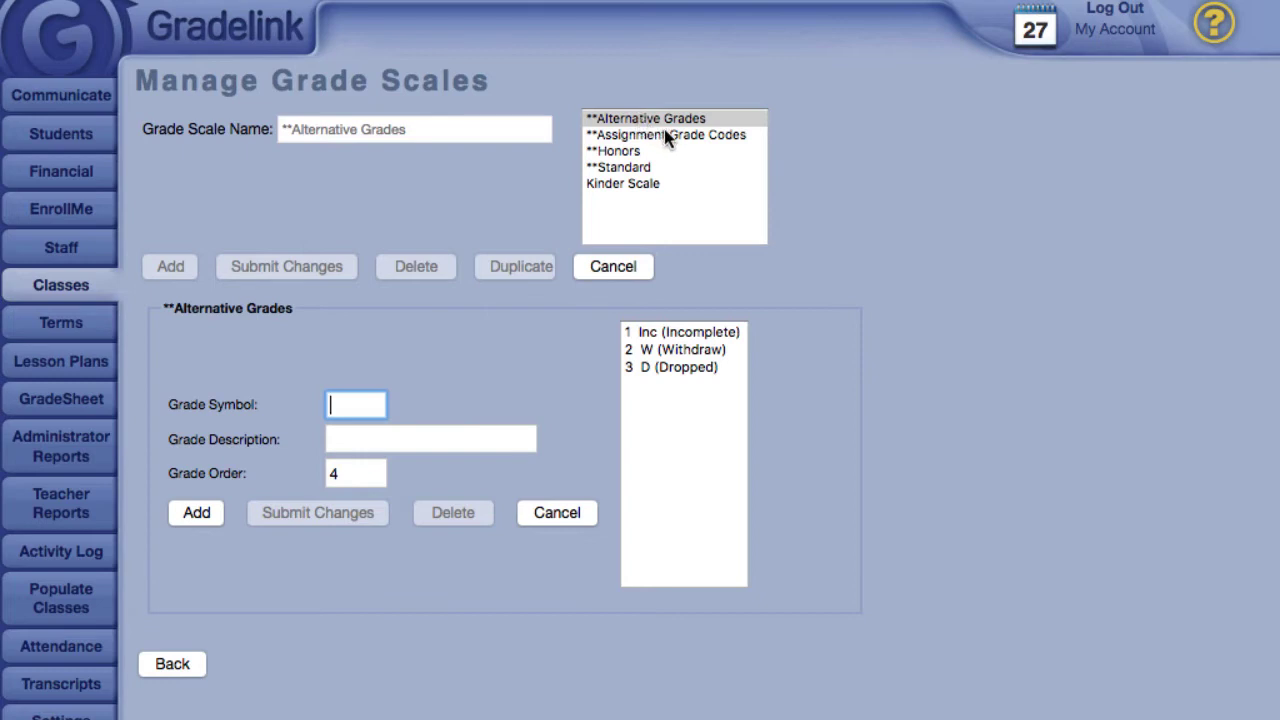
{"action": "left_click", "coordinate": [667, 138]}
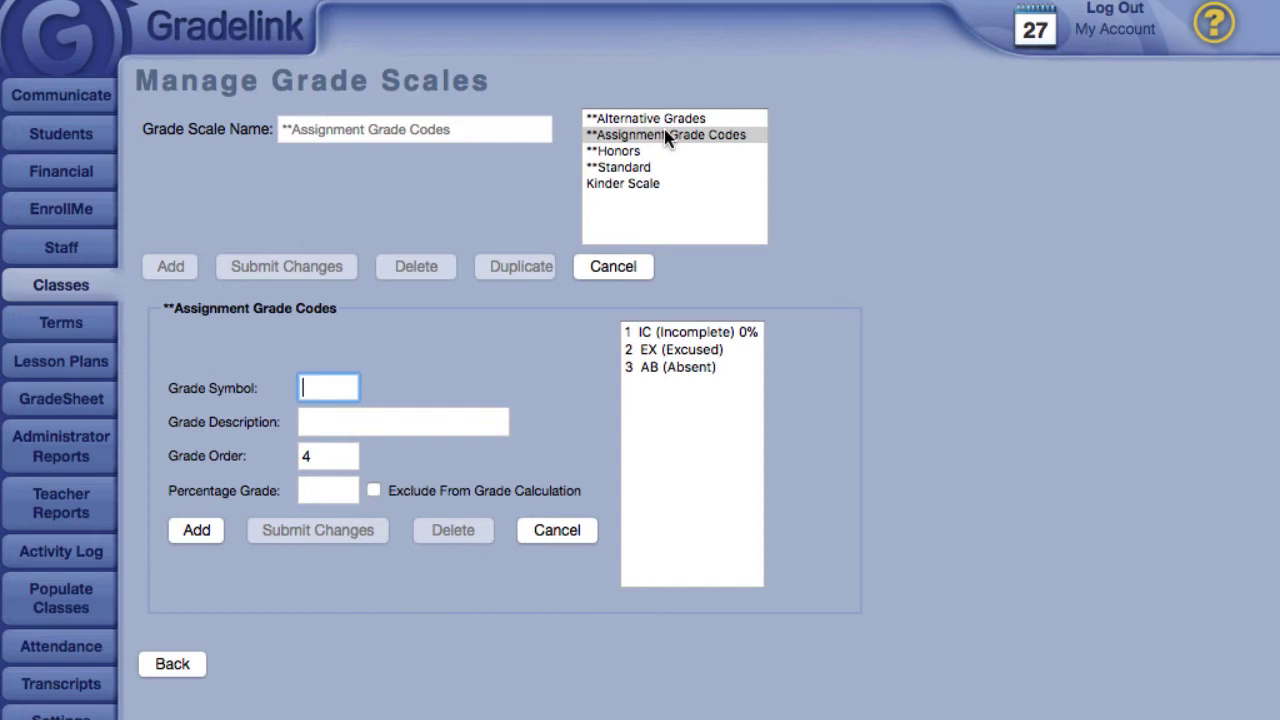
Create a new grade scale named 4321 with Calculate GPA turned on.
{"action": "left_click", "coordinate": [627, 266]}
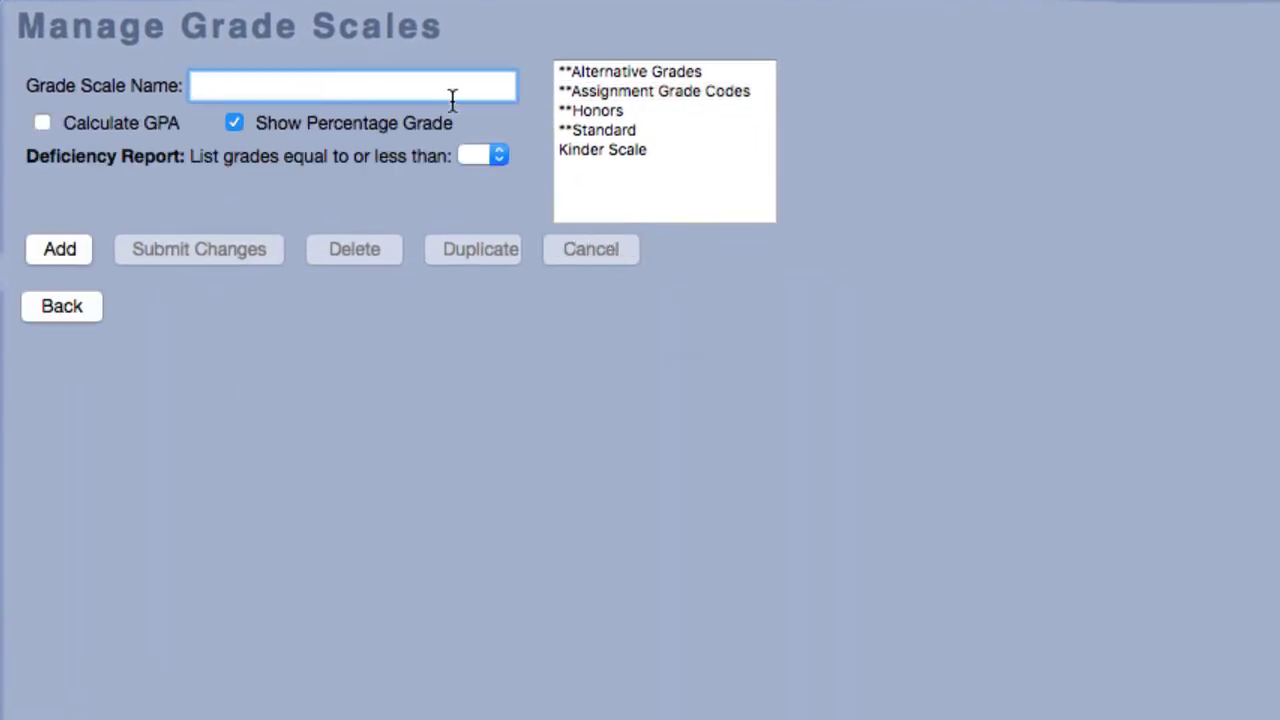
{"action": "type", "text": "4321"}
{"action": "left_click", "coordinate": [41, 123]}
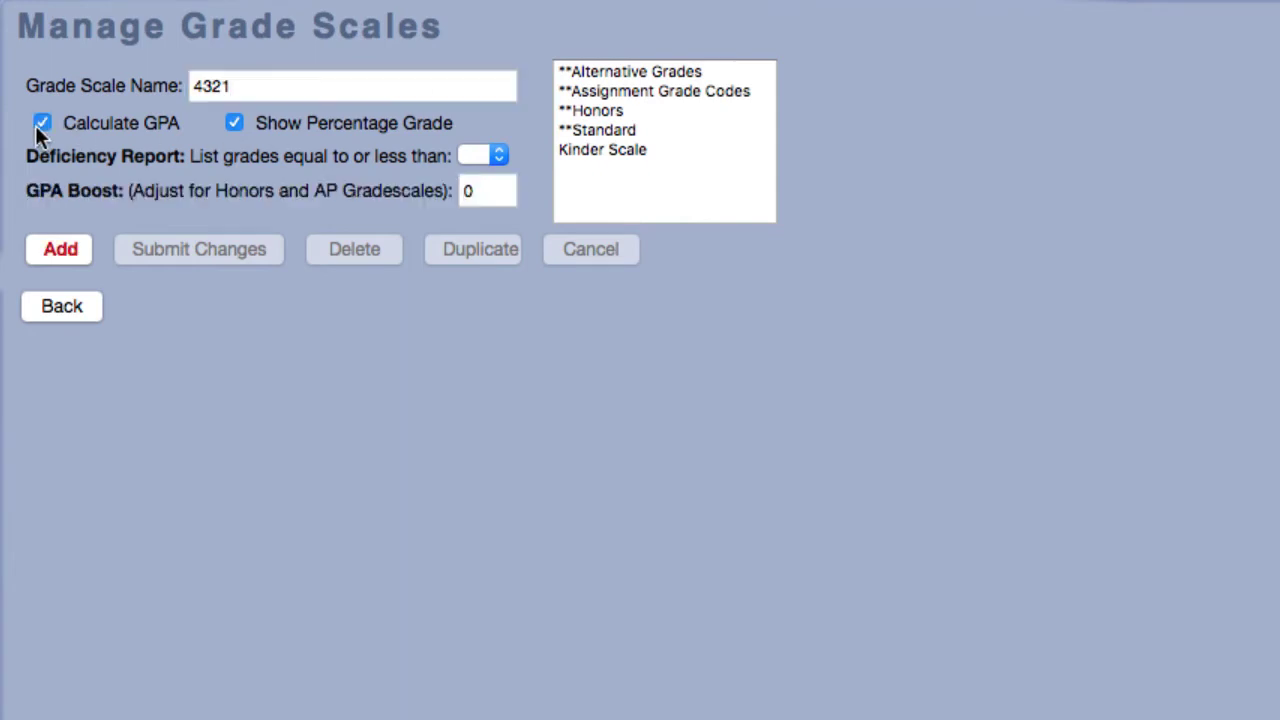
{"action": "left_click", "coordinate": [54, 249]}
In the 4321 scale, start a grade with symbol 4 and description Exemplary.
{"action": "left_click", "coordinate": [581, 151]}
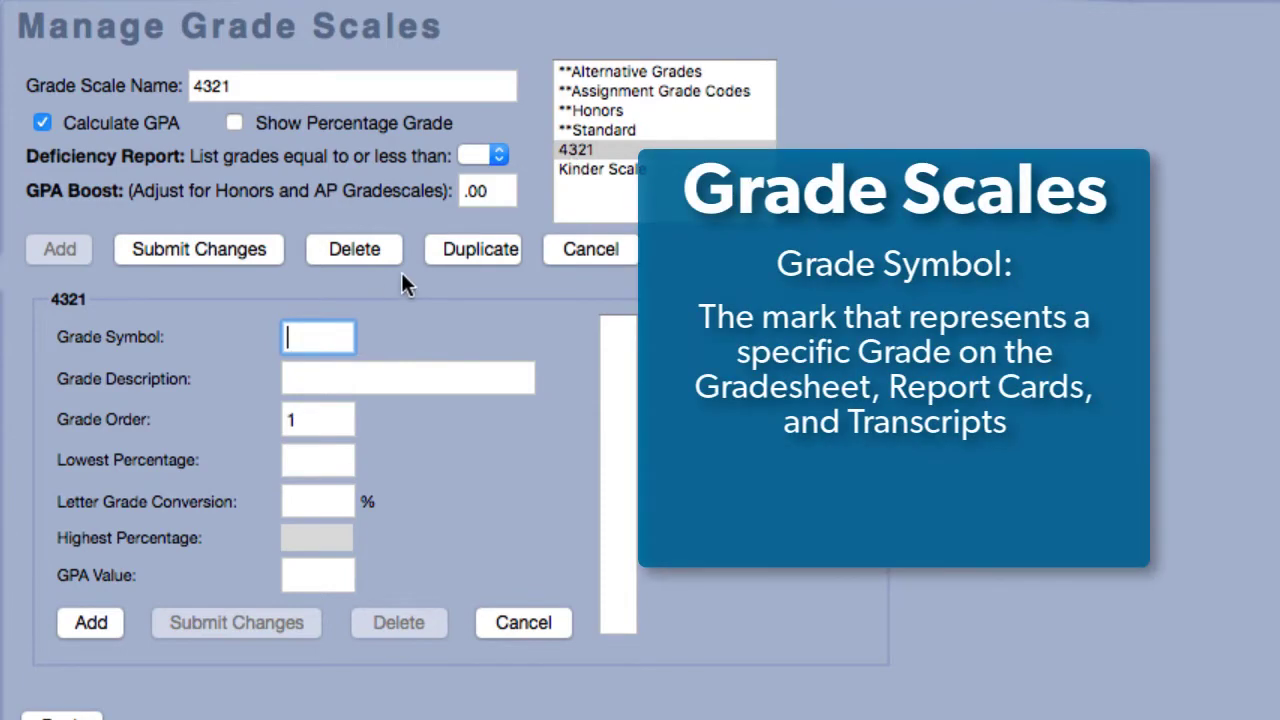
{"action": "type", "text": "4"}
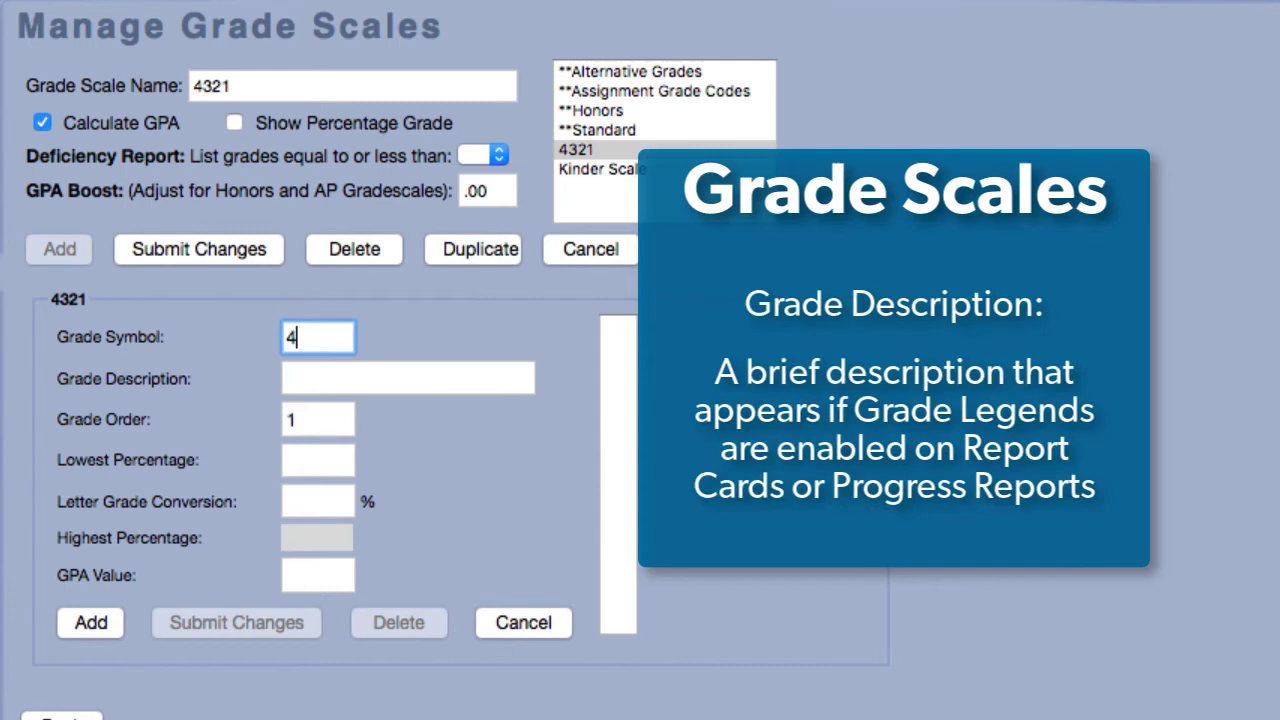
{"action": "left_click", "coordinate": [378, 372]}
{"action": "type", "text": "E"}
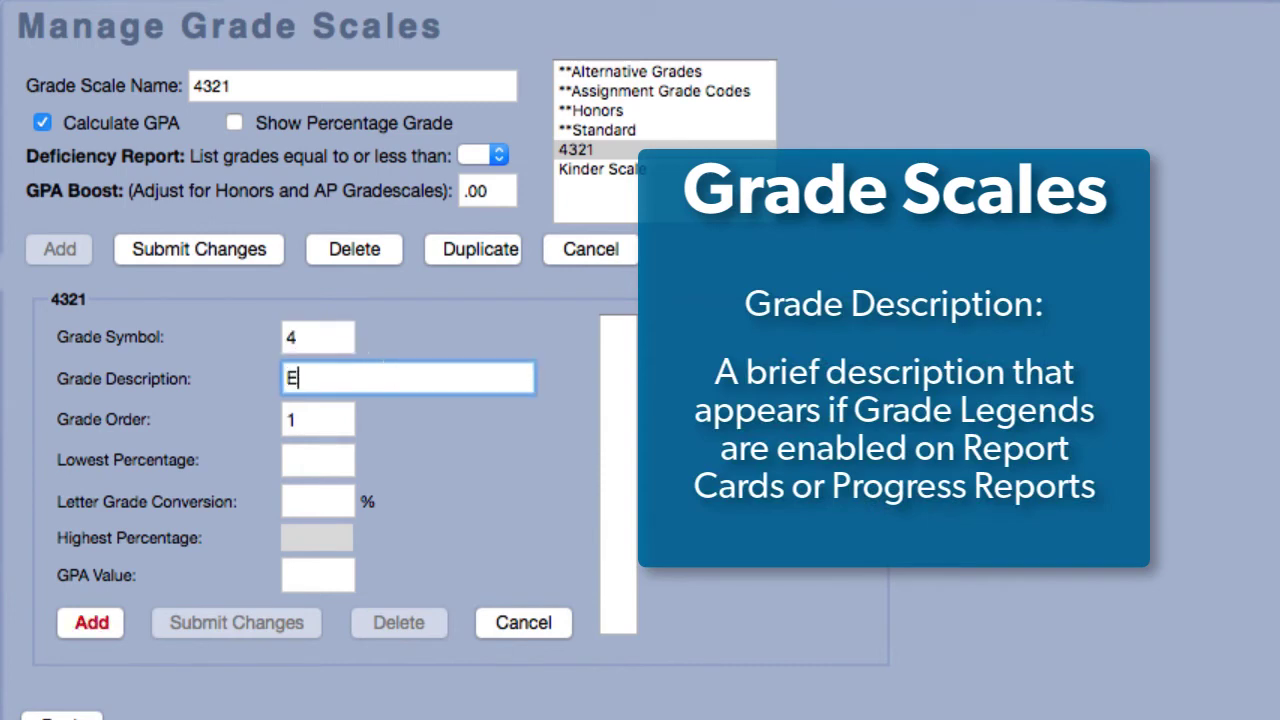
{"action": "type", "text": "xemplary"}
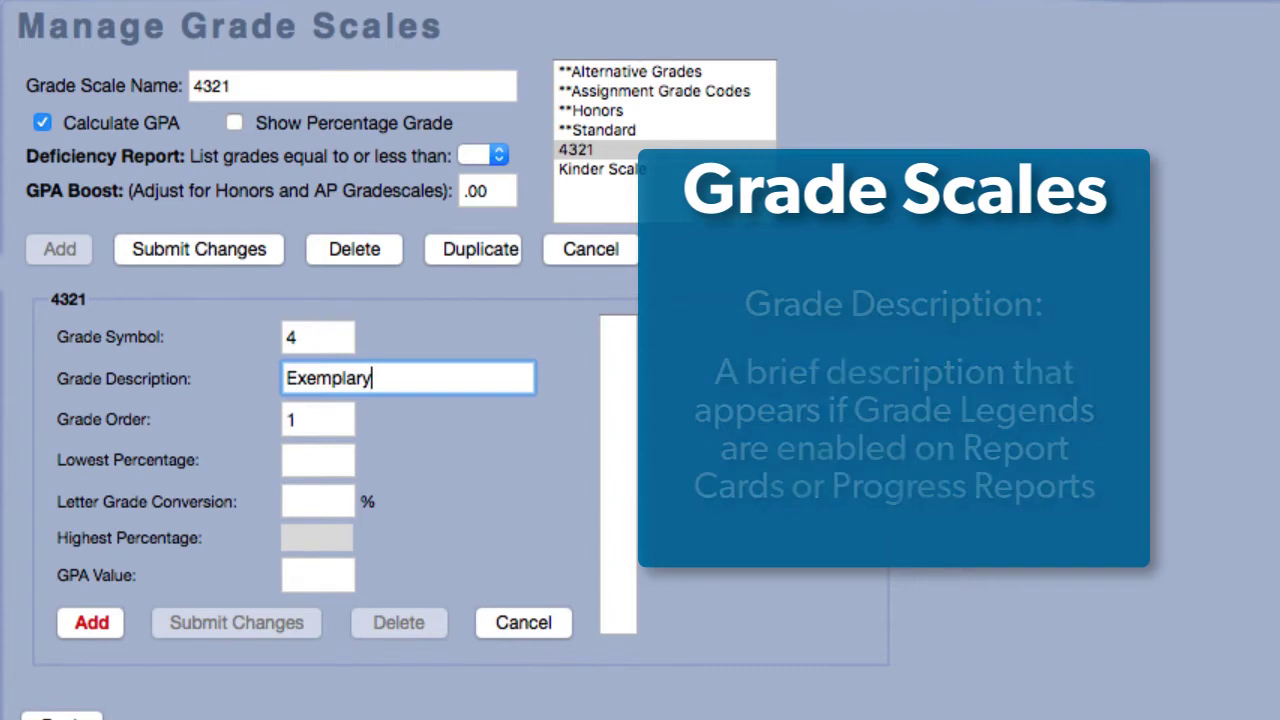
{"action": "left_click", "coordinate": [394, 424]}
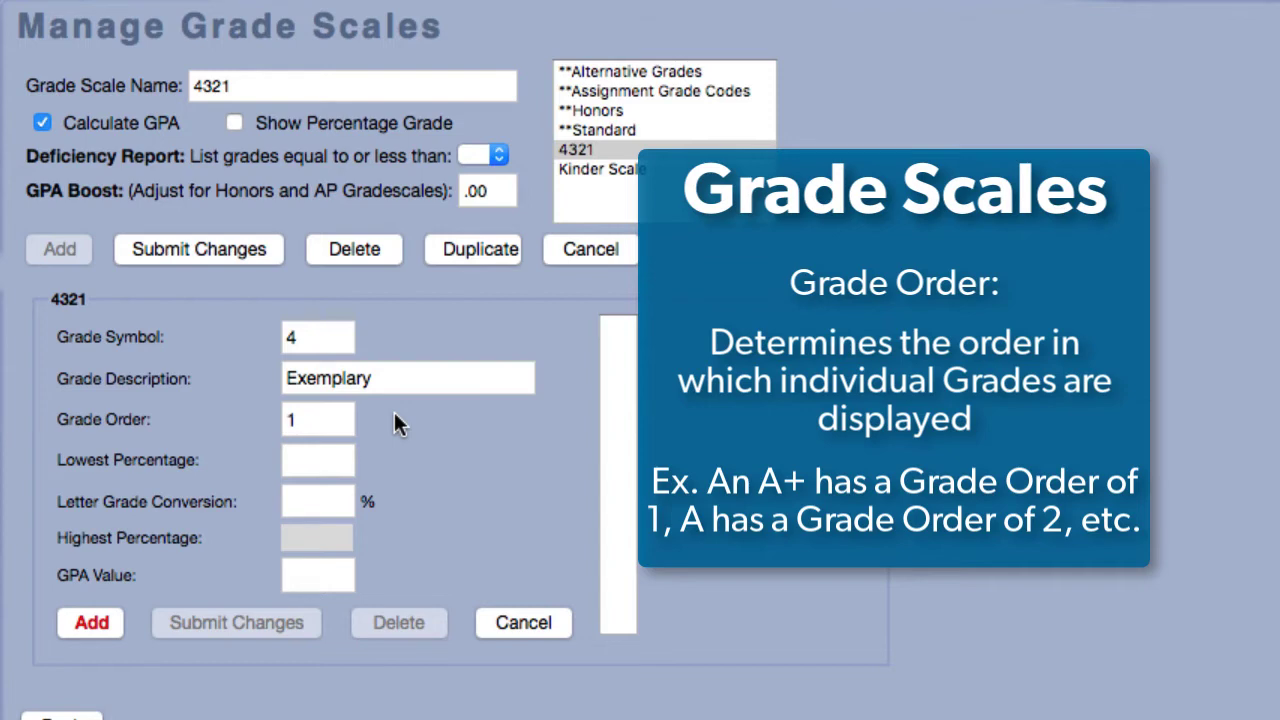
Give grade 4 a lowest percentage of 90.00 and a letter grade conversion of 95.00.
{"action": "left_click", "coordinate": [331, 459]}
{"action": "type", "text": "90"}
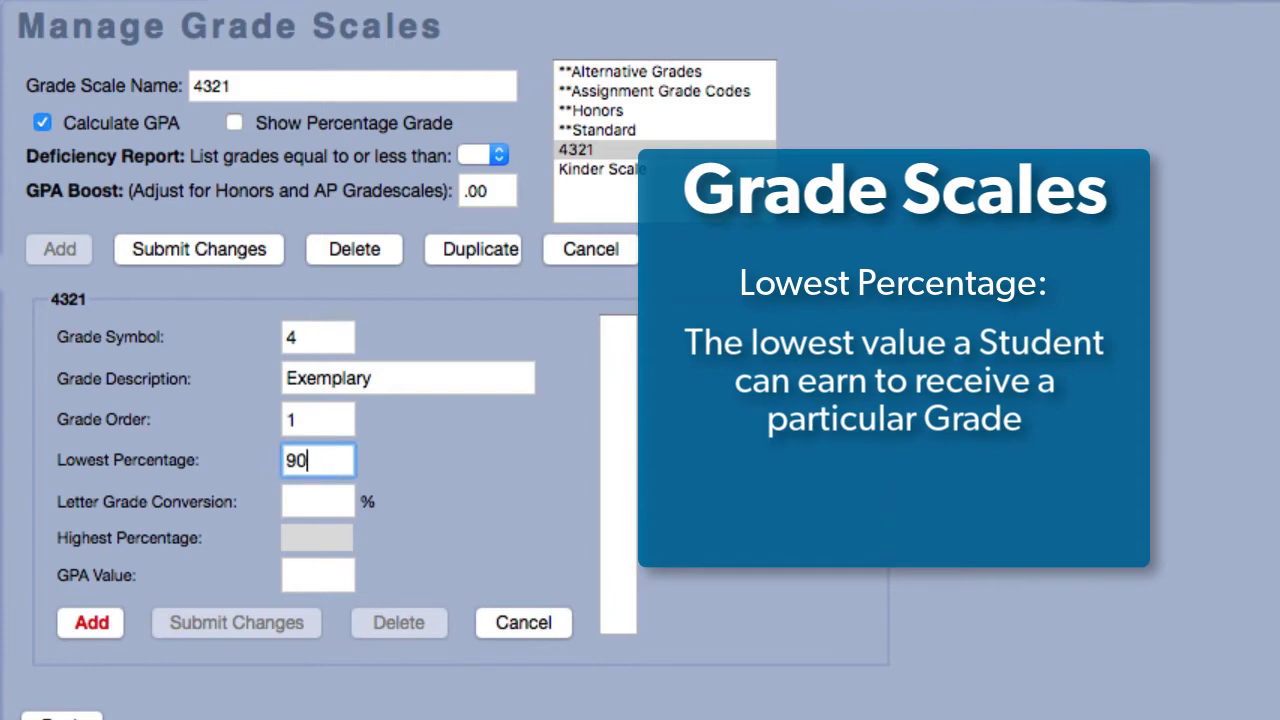
{"action": "type", "text": ".00"}
{"action": "left_click", "coordinate": [371, 457]}
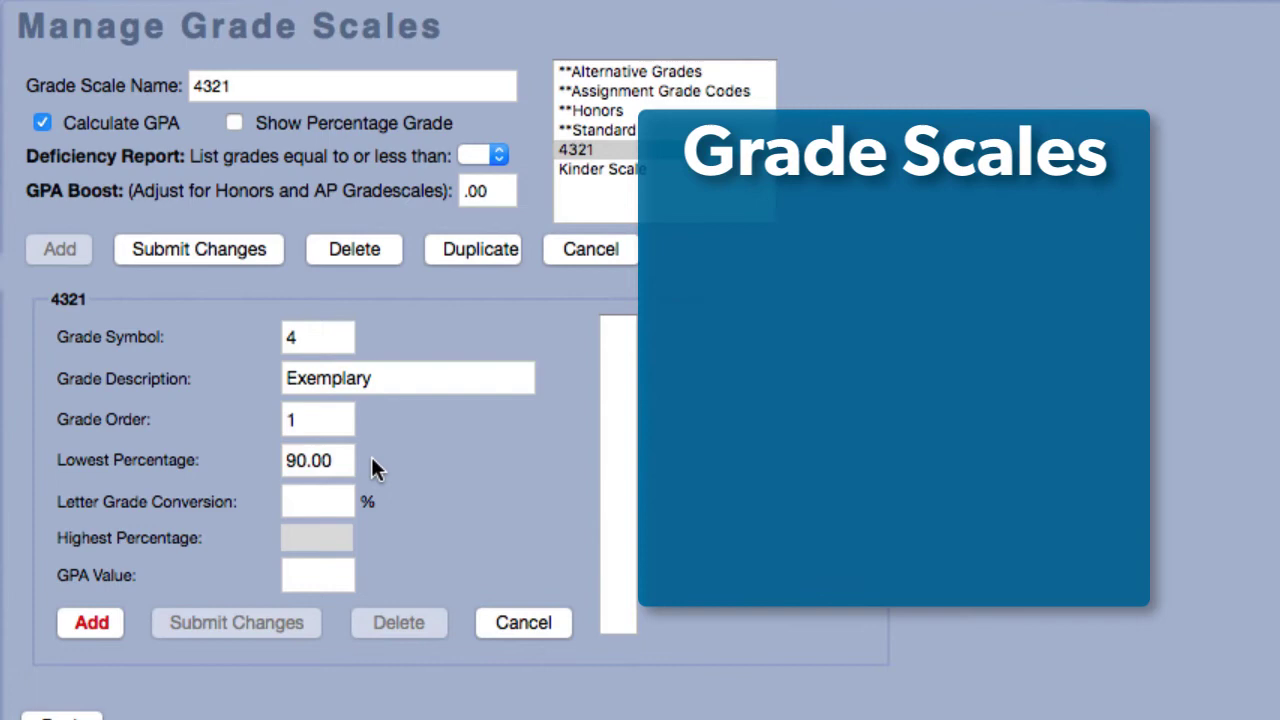
{"action": "left_click", "coordinate": [313, 495]}
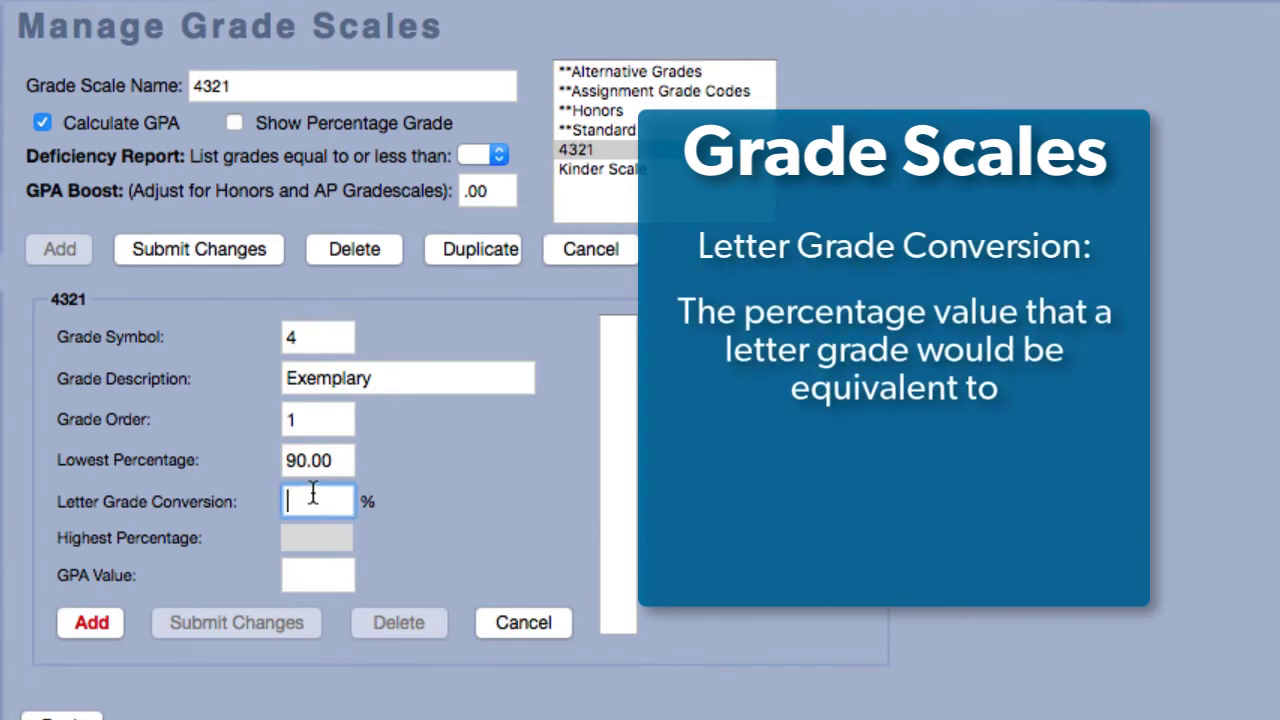
{"action": "type", "text": "95.00"}
{"action": "left_click", "coordinate": [392, 500]}
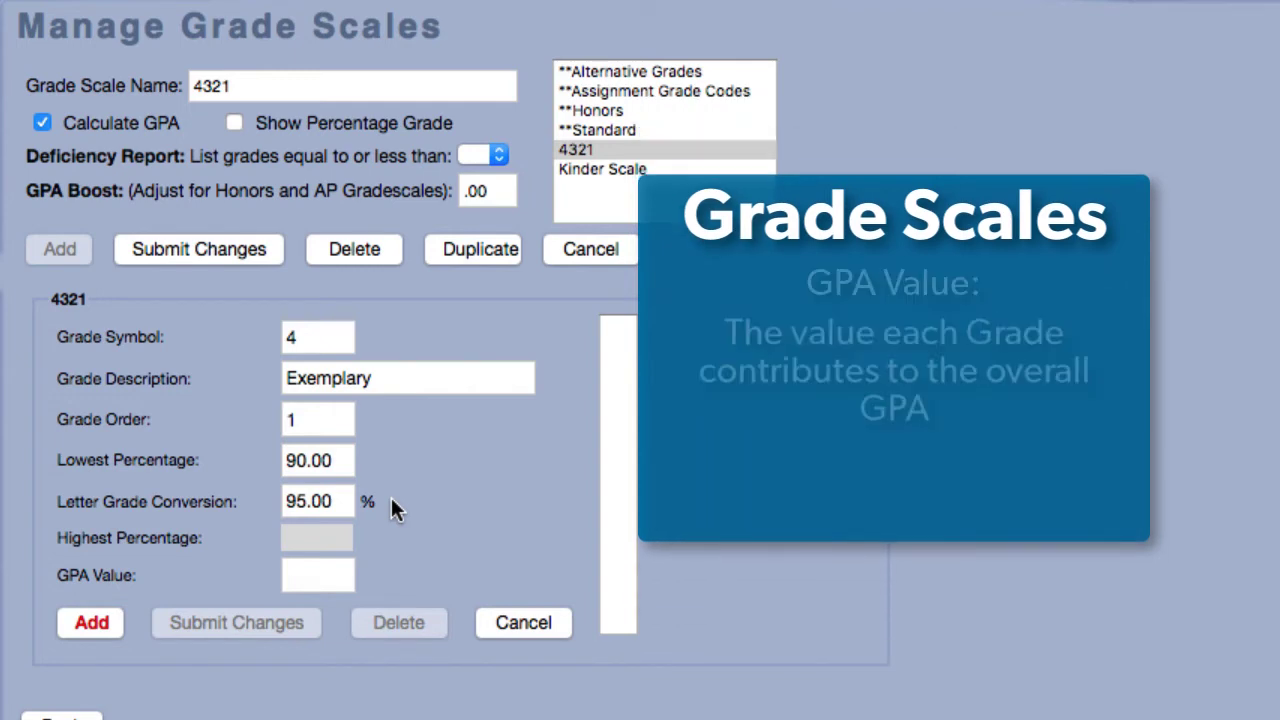
Set grade 4's GPA value to 4, add it, and save the 4321 scale.
{"action": "left_click", "coordinate": [309, 567]}
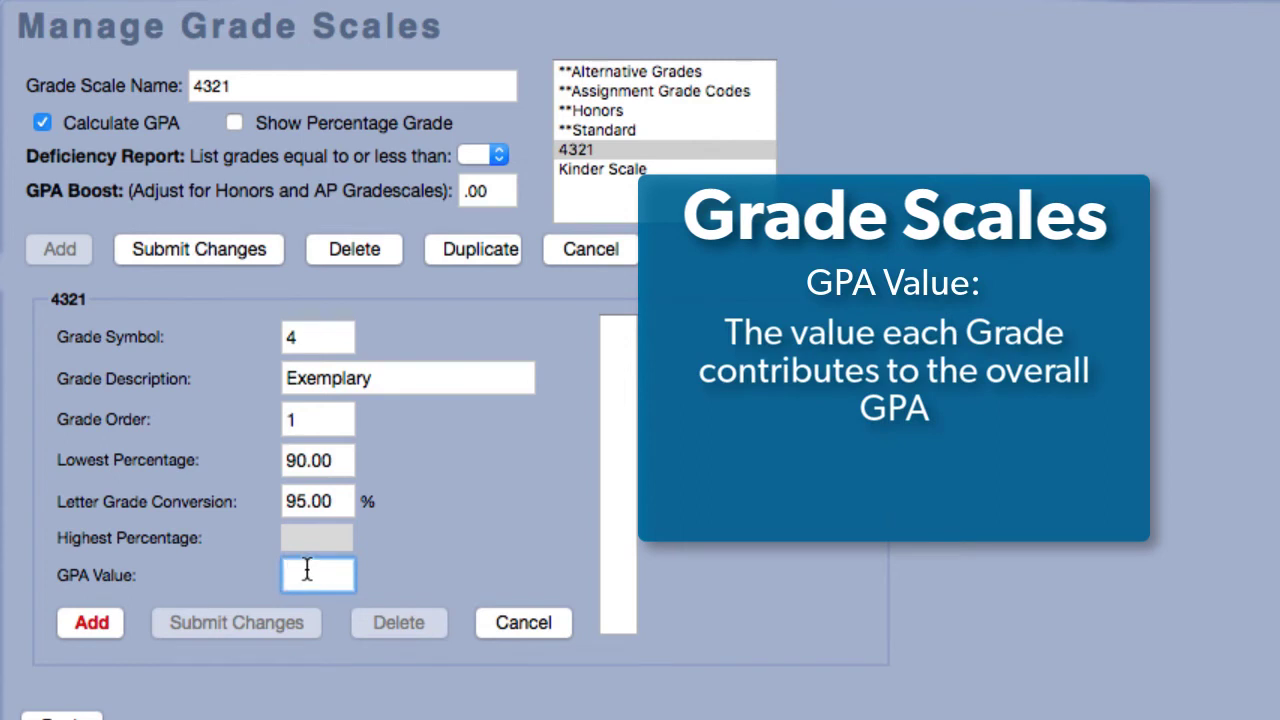
{"action": "type", "text": "4"}
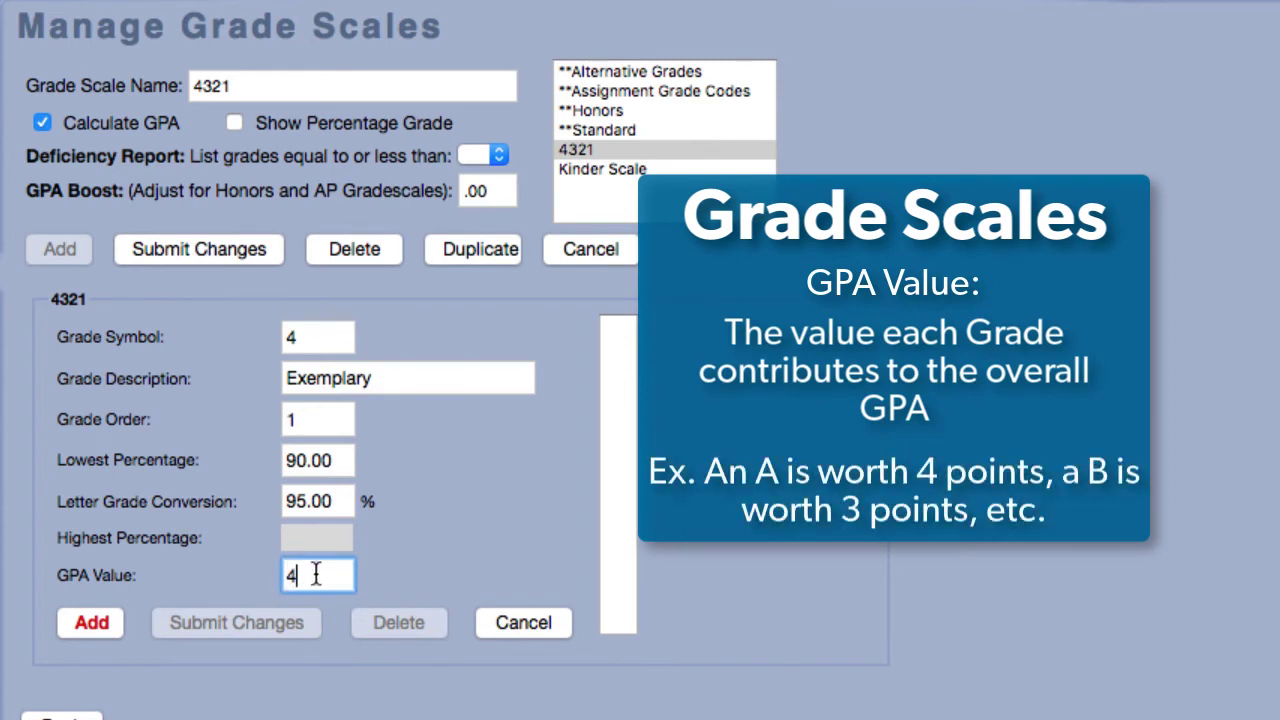
{"action": "left_click", "coordinate": [375, 577]}
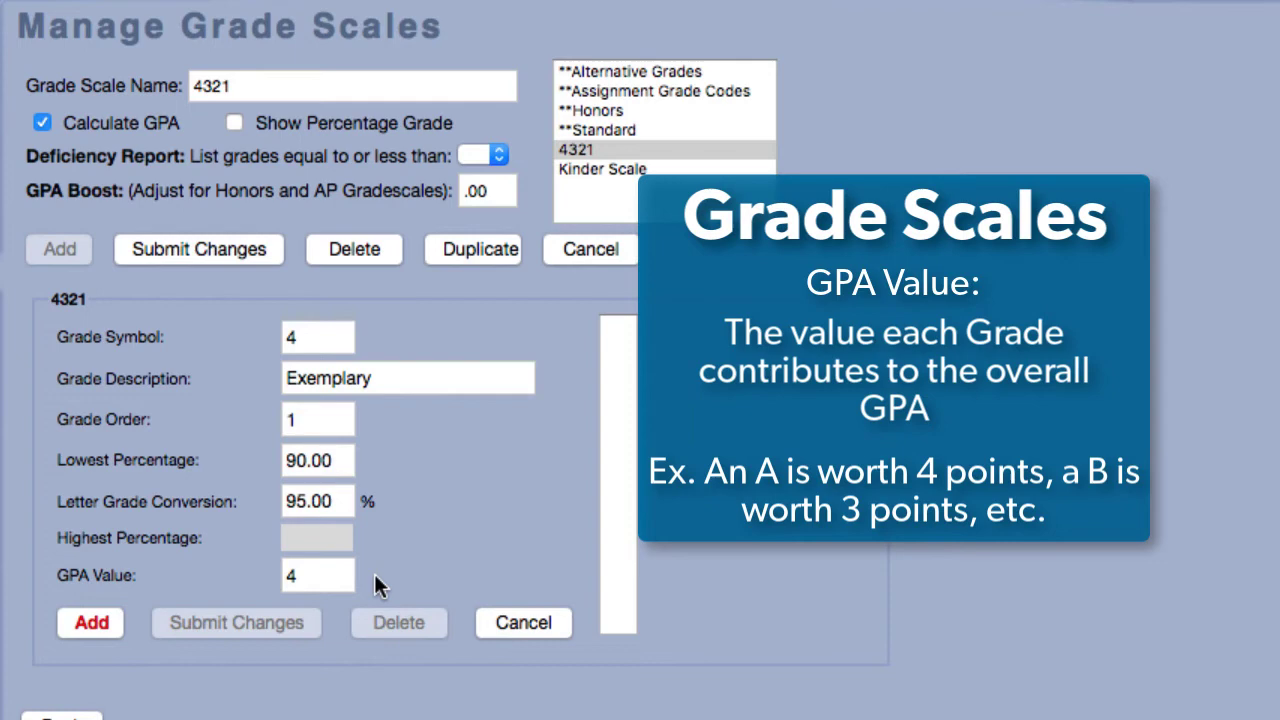
{"action": "left_click", "coordinate": [90, 623]}
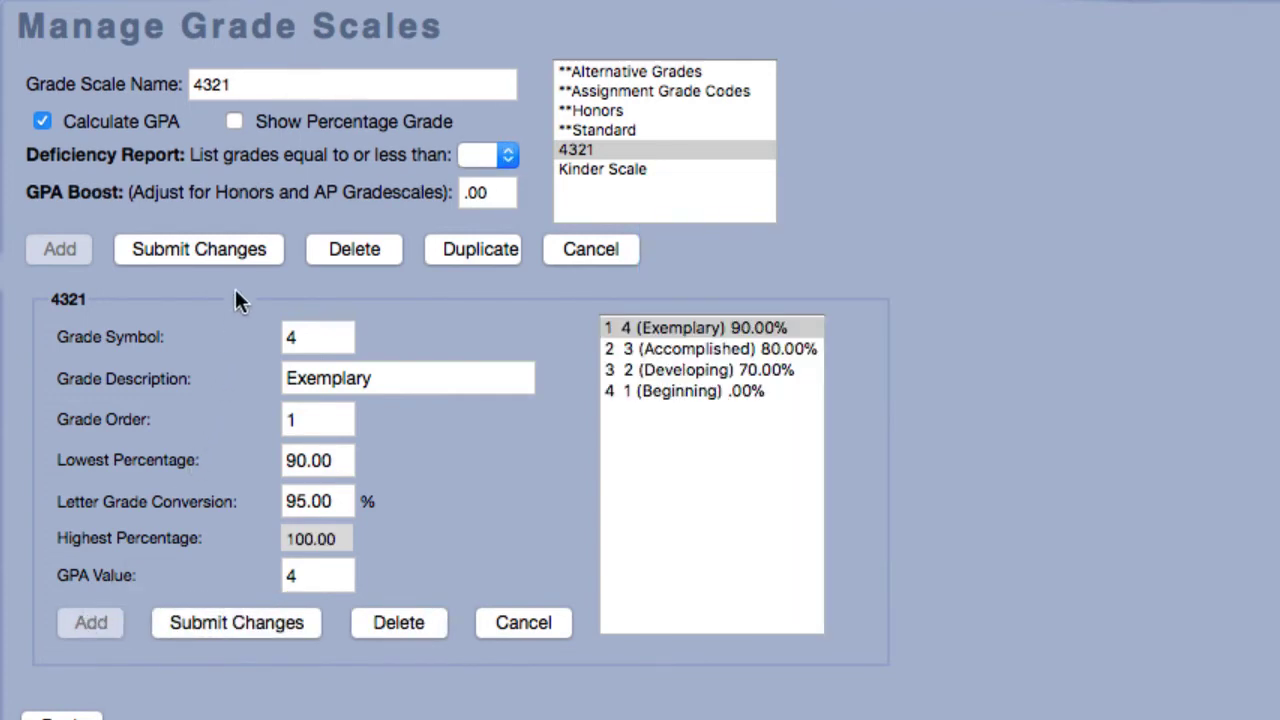
{"action": "left_click", "coordinate": [242, 248]}
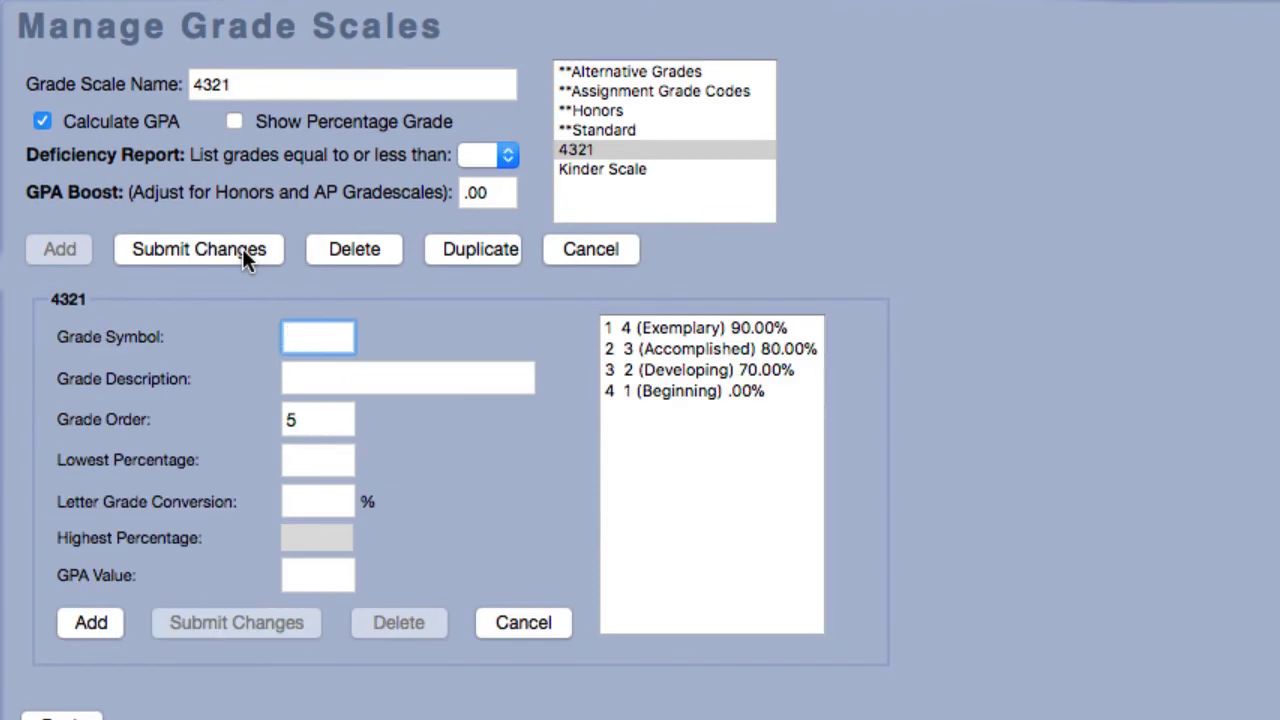
{"action": "scroll", "coordinate": [242, 260], "scroll_direction": "down", "scroll_amount": 2}
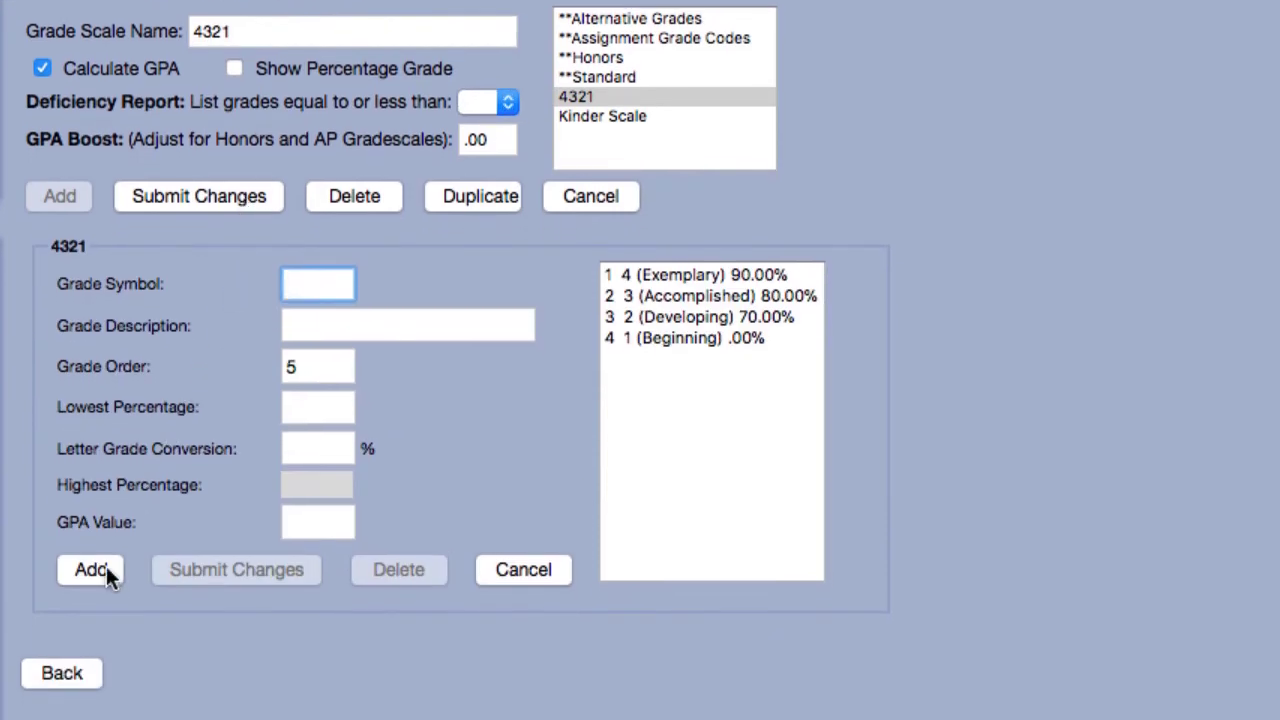
Go back from grade scale management to the Classes page.
{"action": "left_click", "coordinate": [55, 677]}
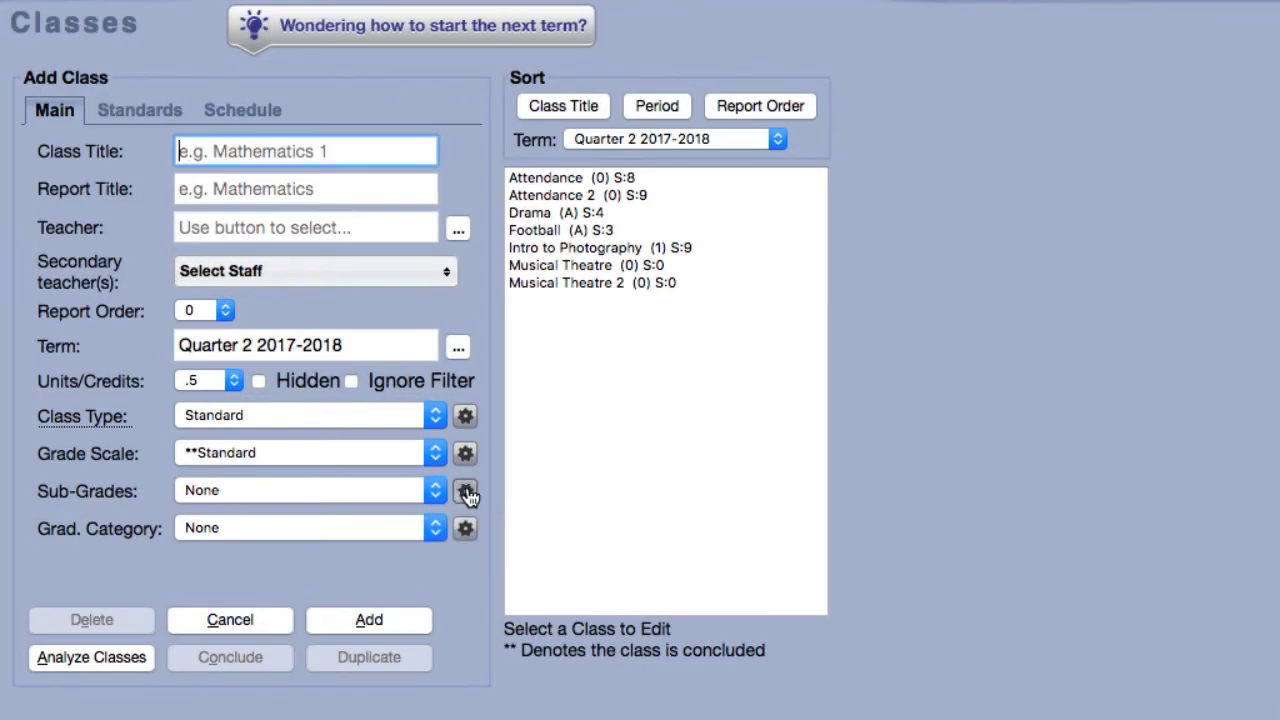
Add a sub-grade class type named Conduct with report section title Conduct.
{"action": "left_click", "coordinate": [466, 491]}
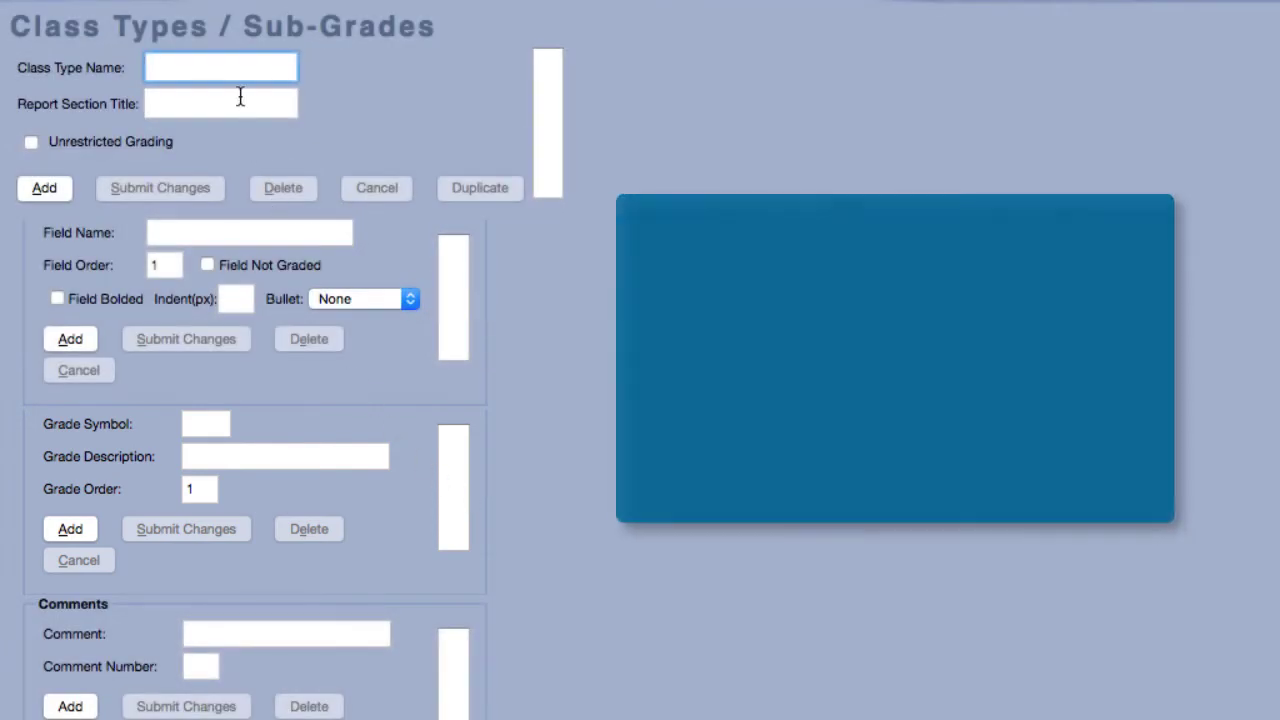
{"action": "type", "text": "Conduc"}
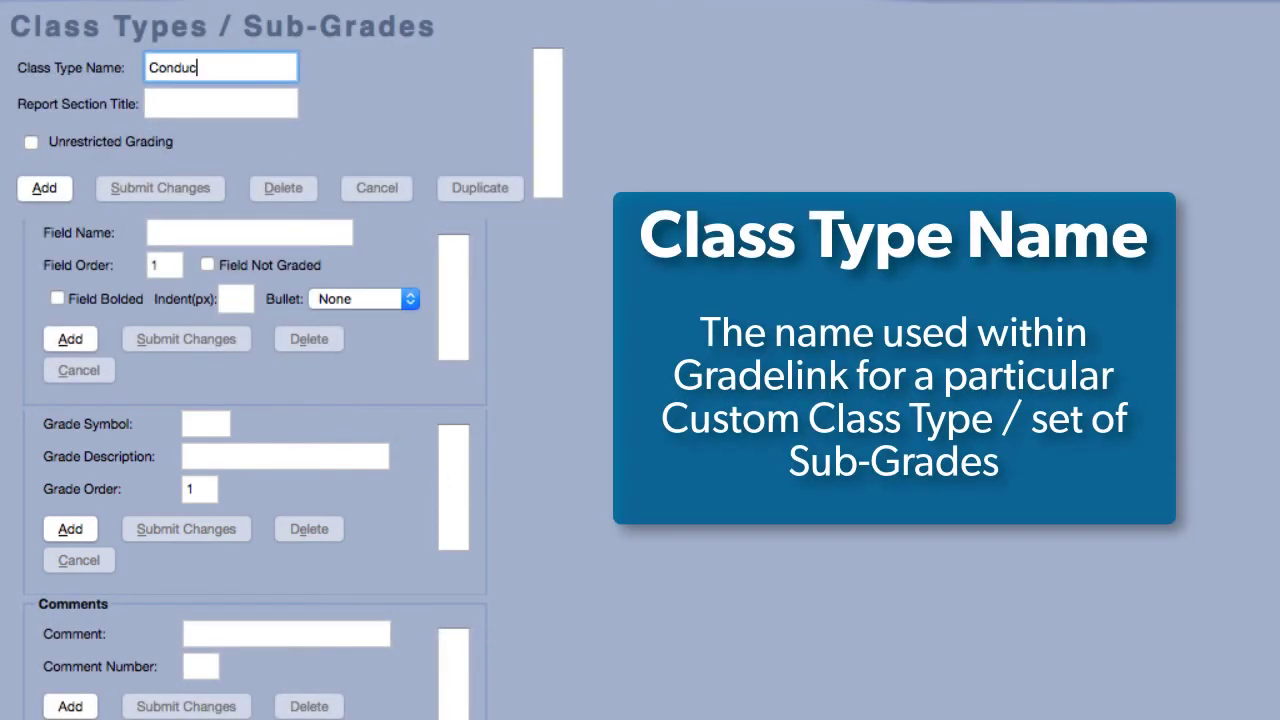
{"action": "type", "text": "t"}
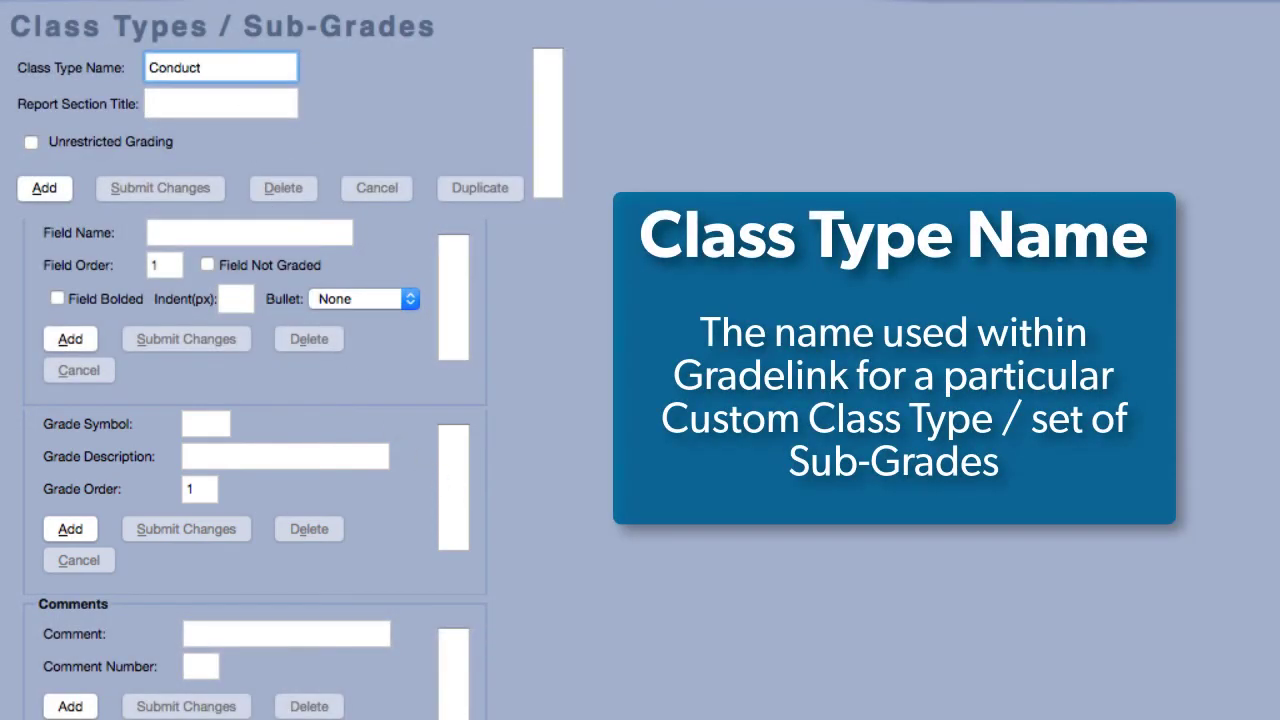
{"action": "left_click", "coordinate": [248, 100]}
{"action": "type", "text": "Conduct"}
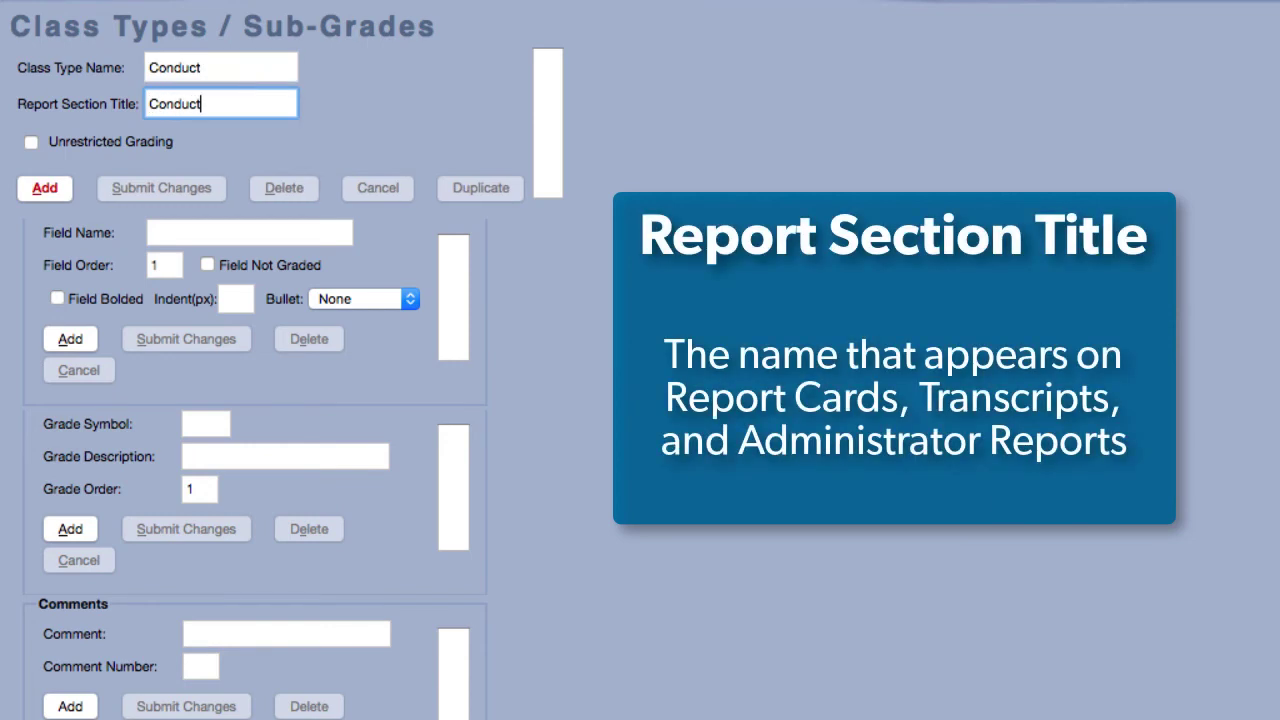
{"action": "left_click", "coordinate": [46, 187]}
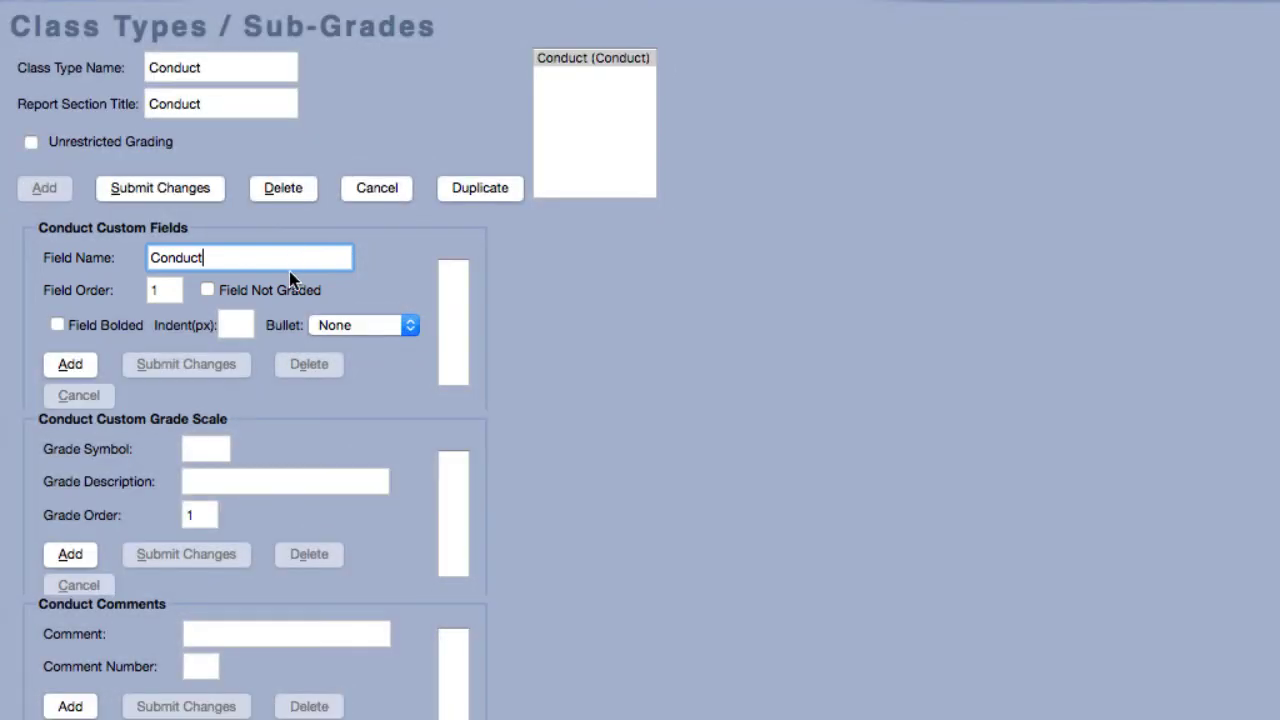
Add the Conduct custom field as not graded and bolded, with indent 0 and no bullet.
{"action": "left_click", "coordinate": [207, 290]}
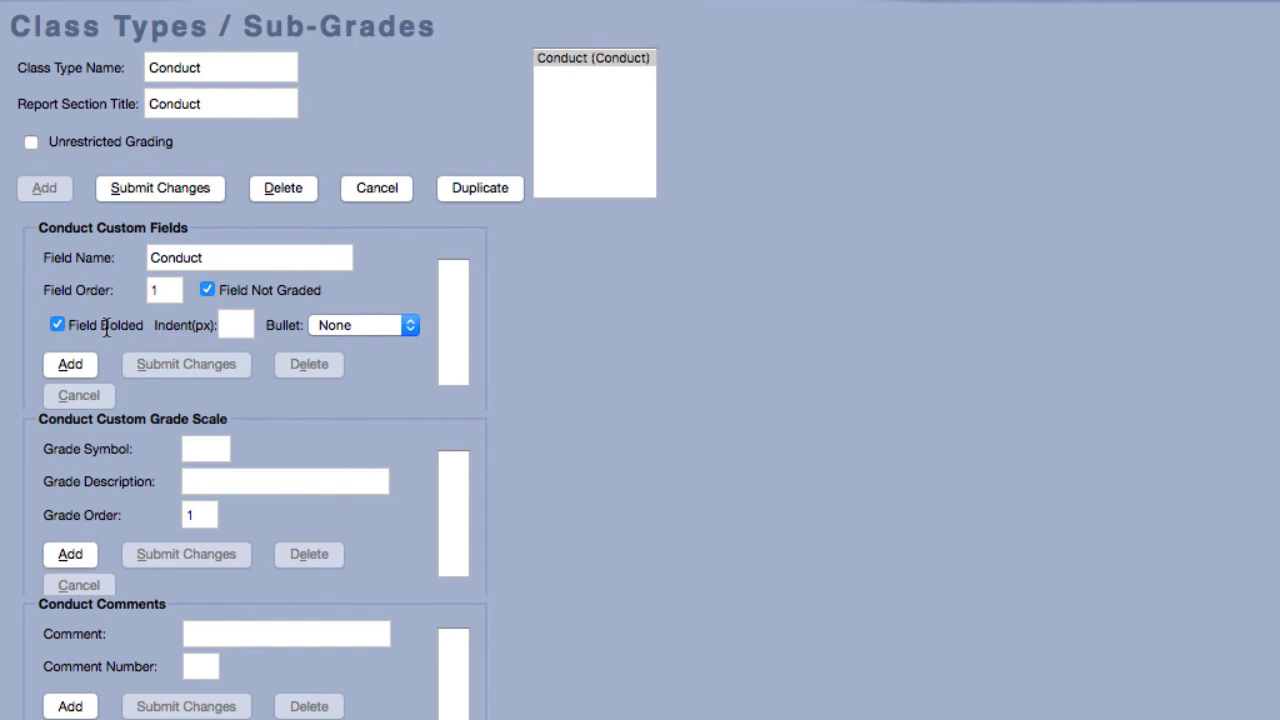
{"action": "left_click", "coordinate": [224, 326]}
{"action": "type", "text": "0"}
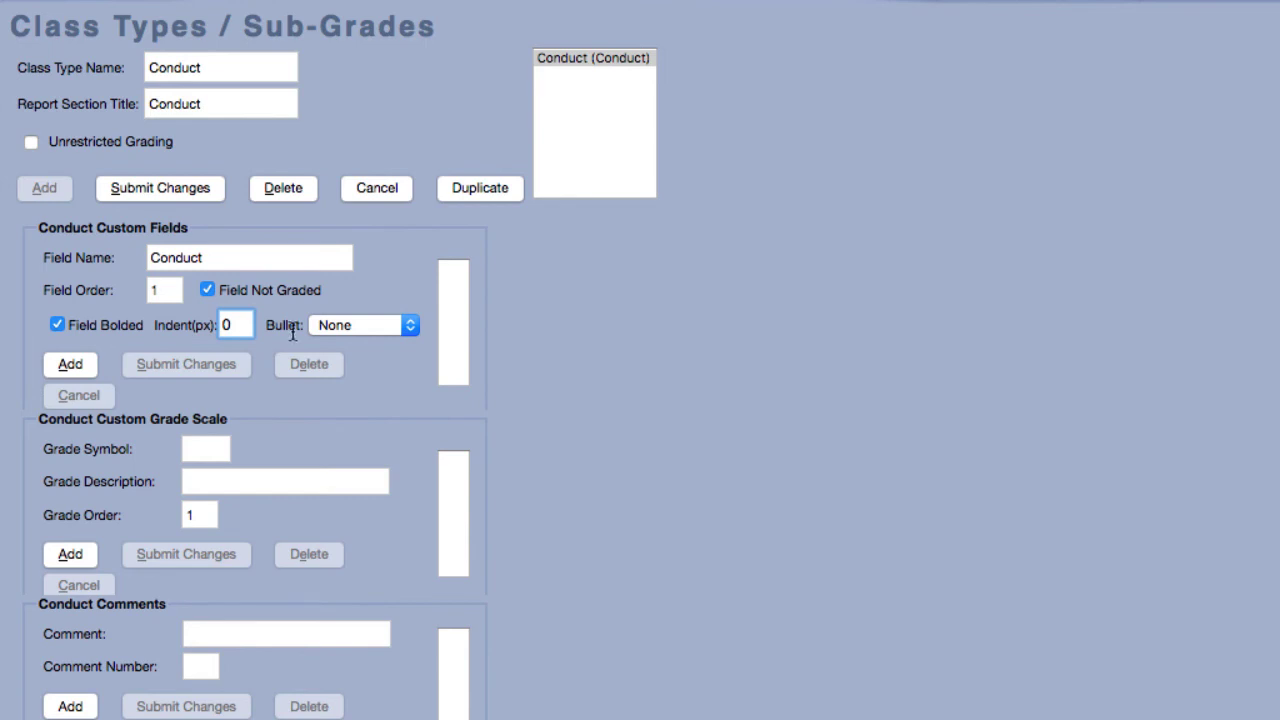
{"action": "left_click", "coordinate": [391, 328]}
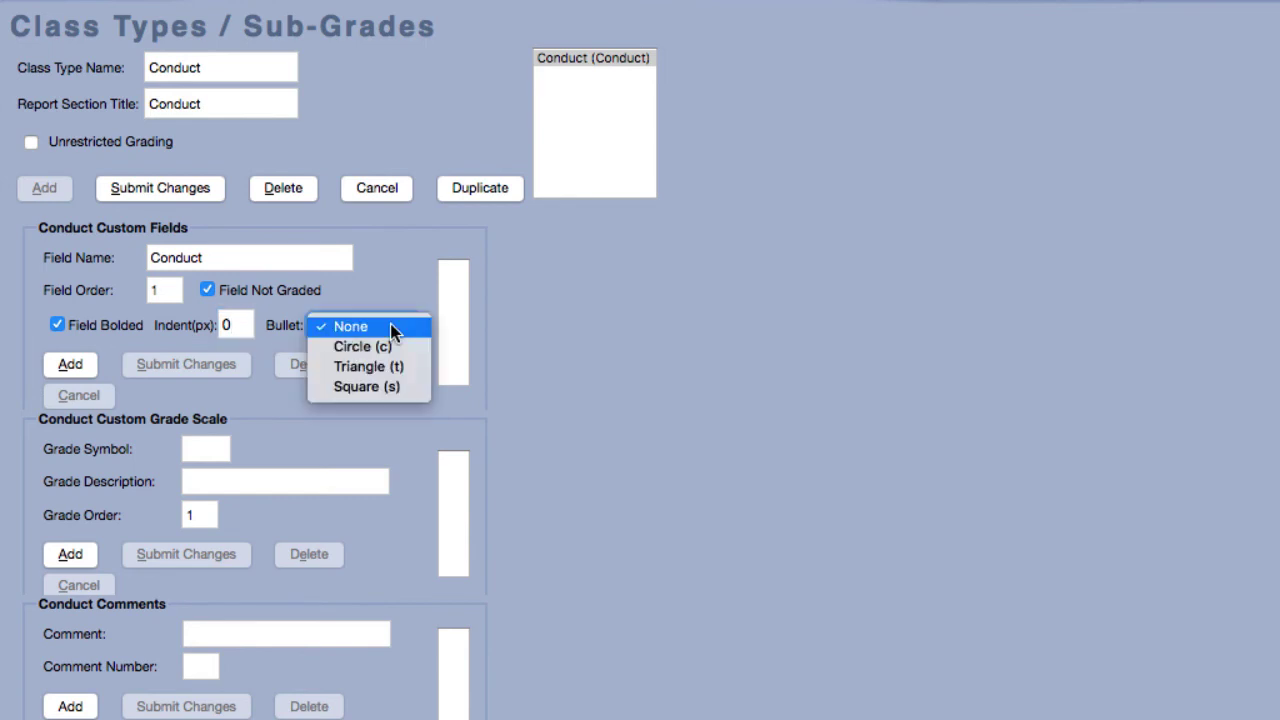
{"action": "left_click", "coordinate": [391, 328]}
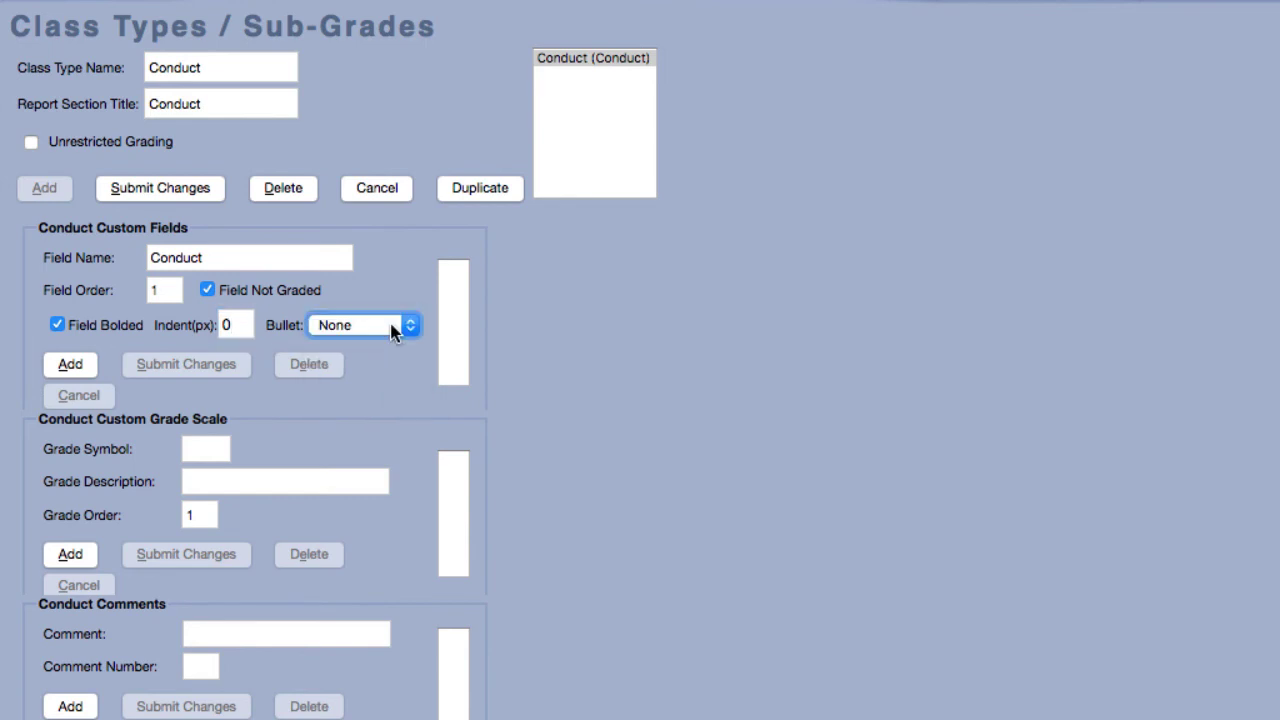
{"action": "left_click", "coordinate": [72, 366]}
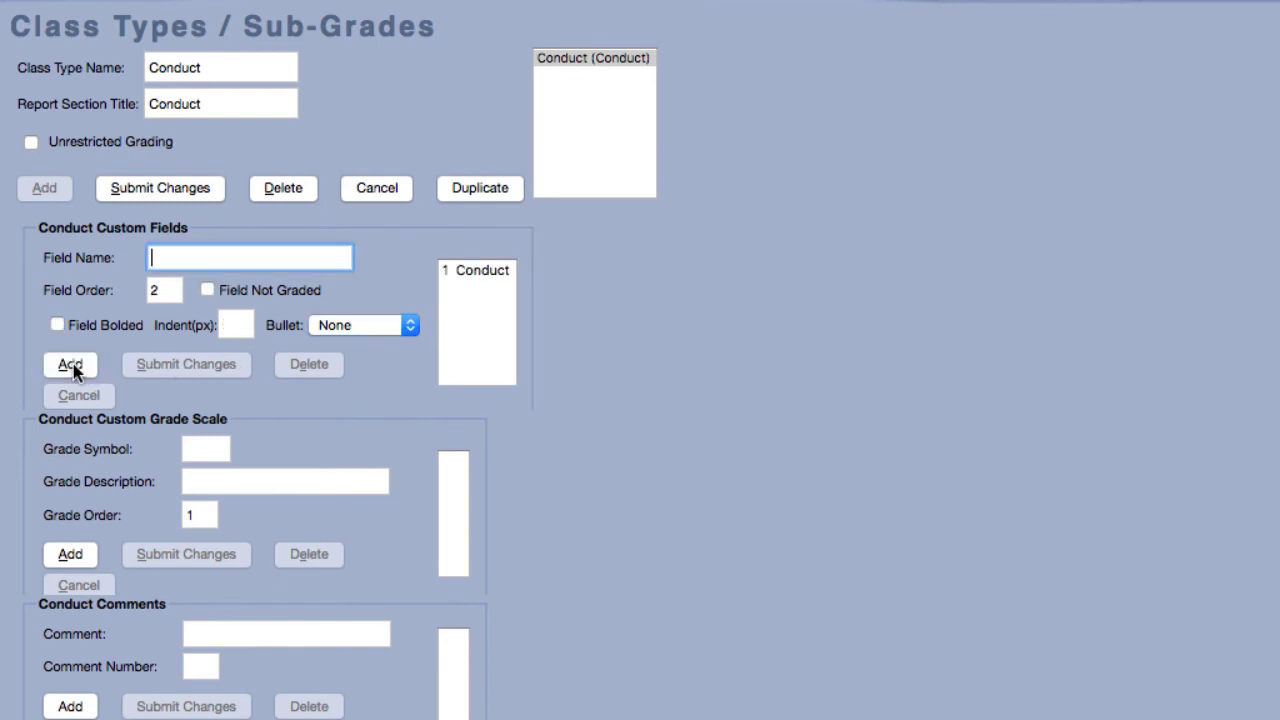
Add grade symbol A with description Acceptable to the Conduct grade scale.
{"action": "left_click", "coordinate": [203, 447]}
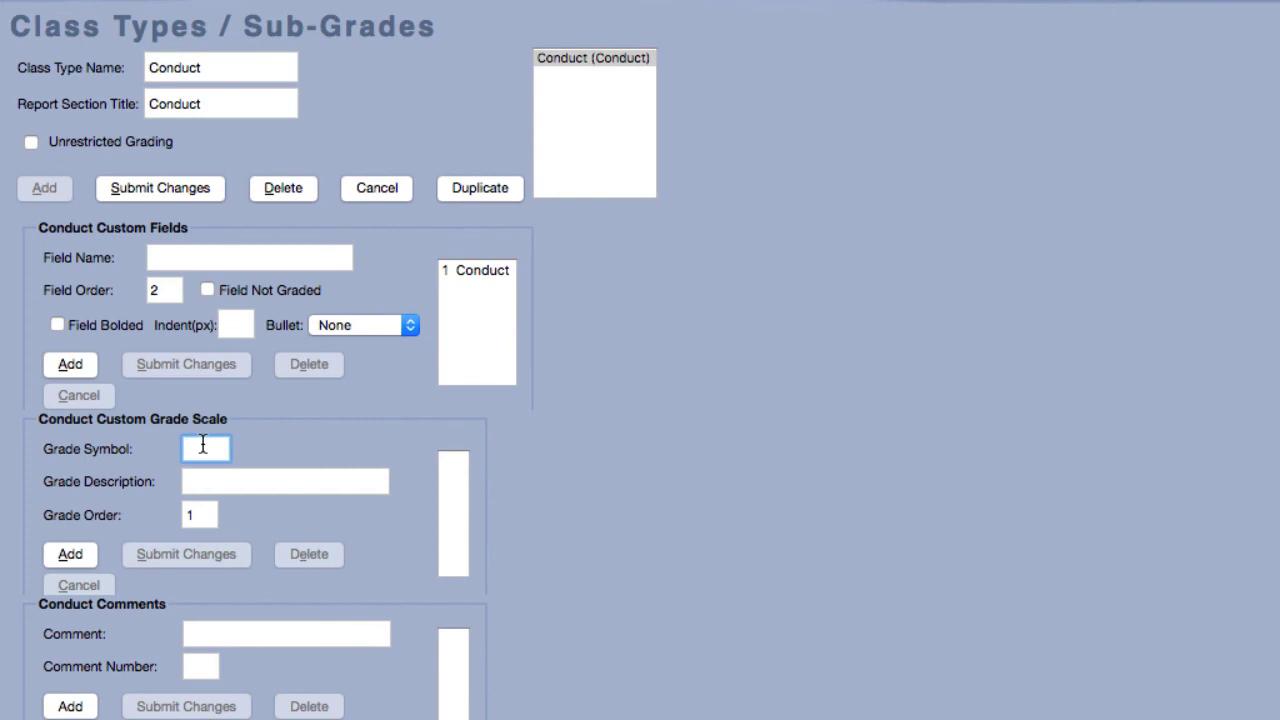
{"action": "type", "text": "A"}
{"action": "left_click", "coordinate": [209, 481]}
{"action": "type", "text": "Acceptable"}
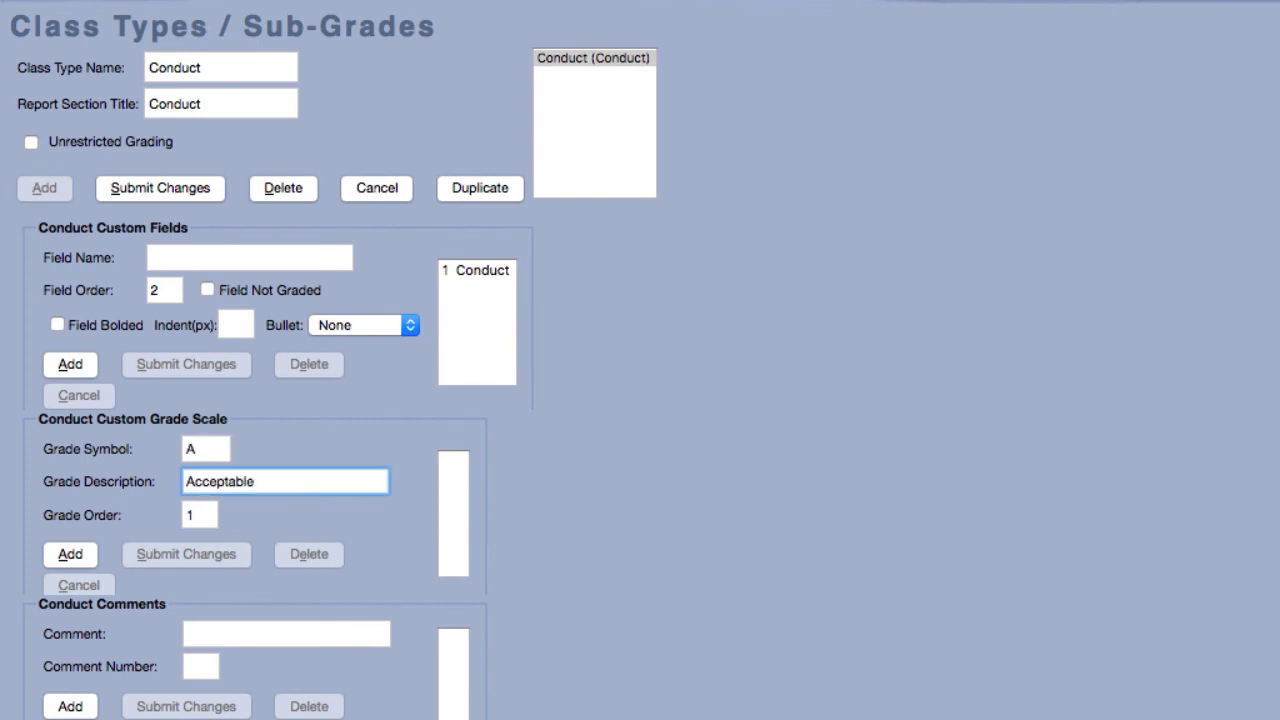
{"action": "left_click", "coordinate": [72, 556]}
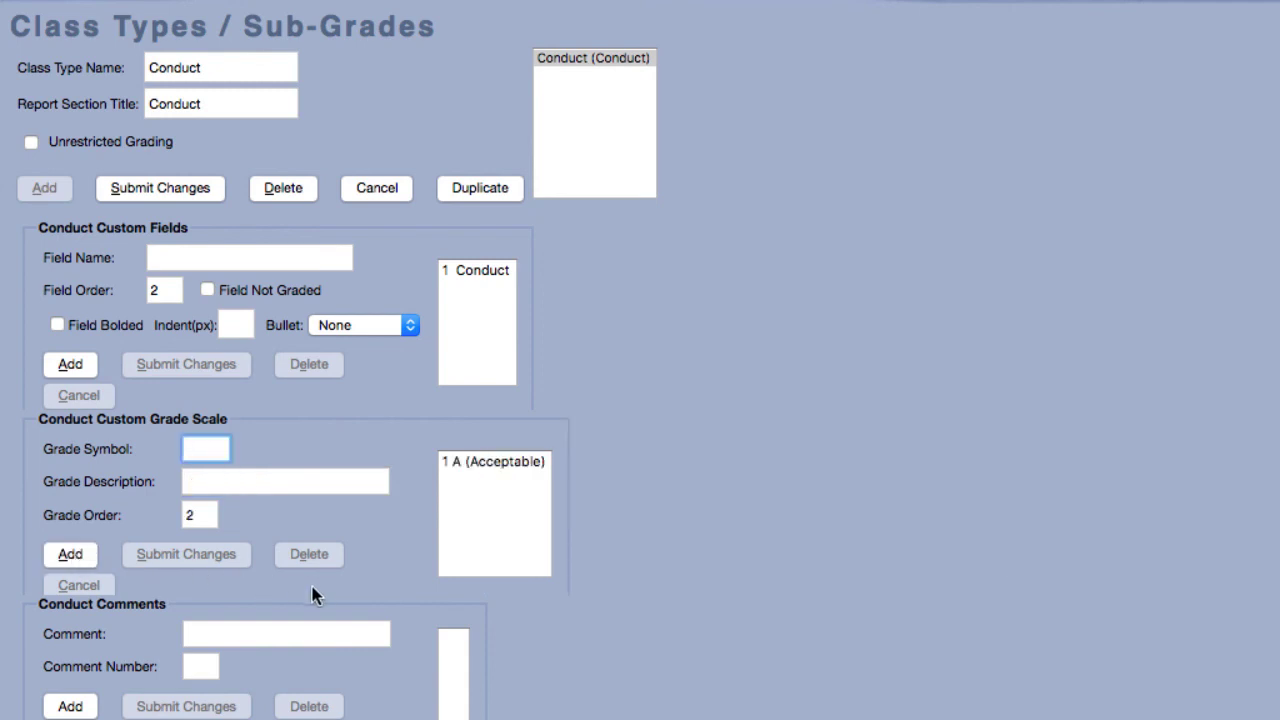
Submit the changes to save the Conduct sub-grade set.
{"action": "scroll", "coordinate": [518, 640], "scroll_direction": "down", "scroll_amount": 1}
{"action": "scroll", "coordinate": [518, 631], "scroll_direction": "down", "scroll_amount": 3}
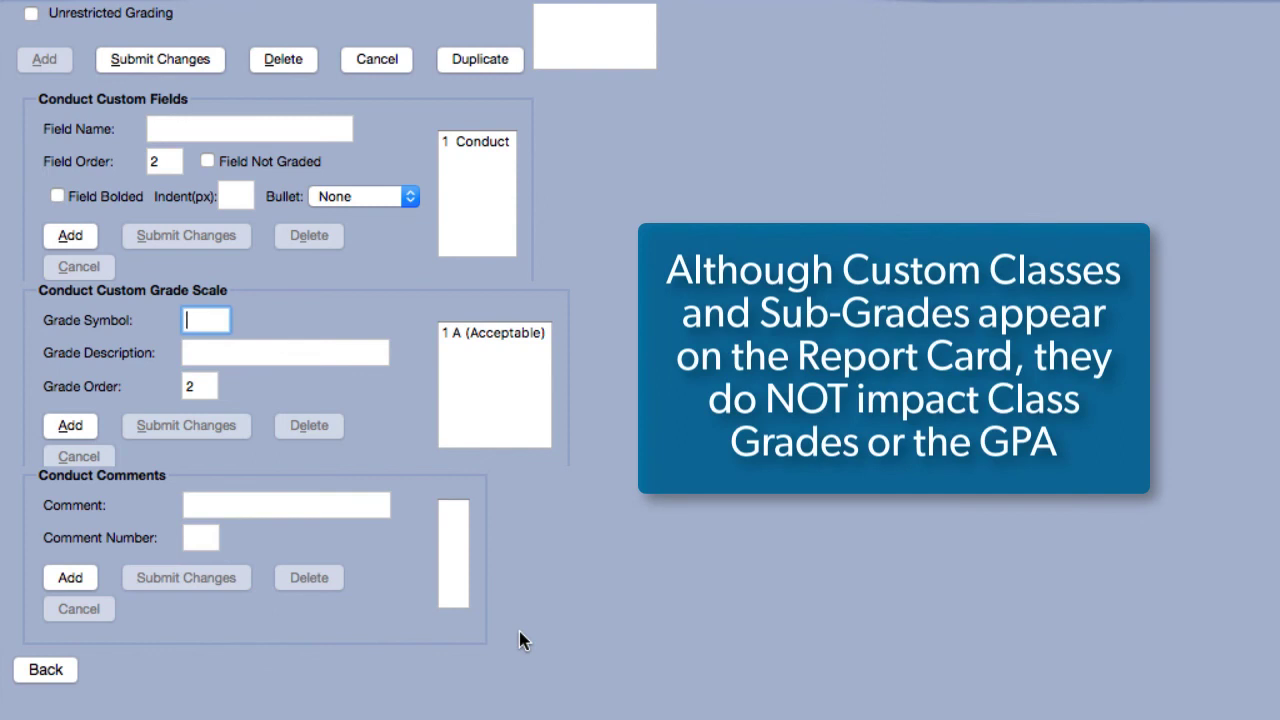
{"action": "scroll", "coordinate": [519, 631], "scroll_direction": "up", "scroll_amount": 3}
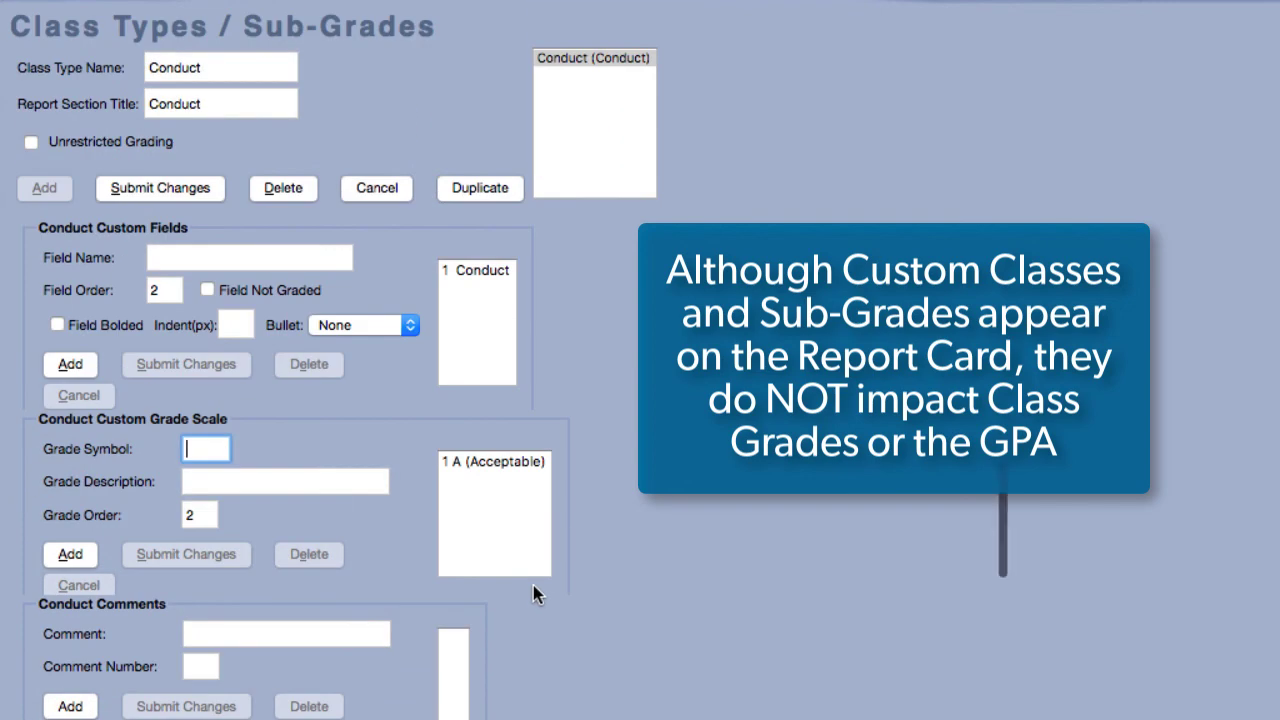
{"action": "left_click", "coordinate": [160, 192]}
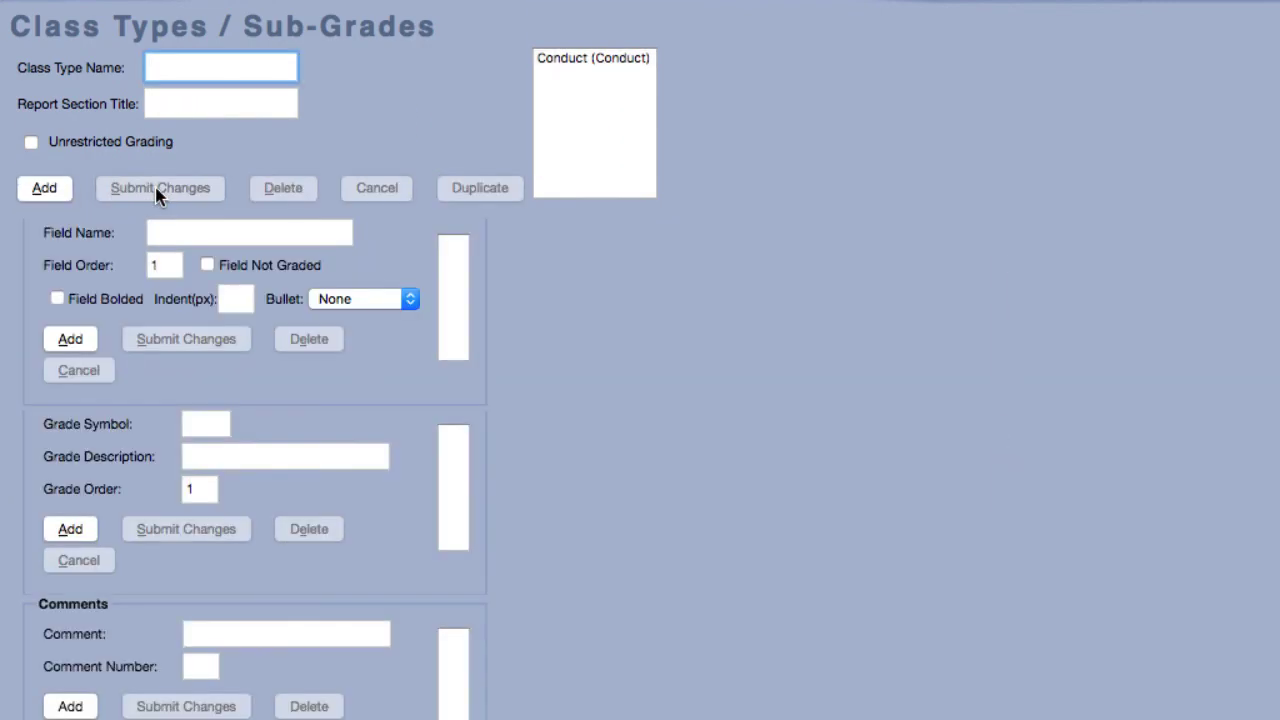
{"action": "scroll", "coordinate": [154, 186], "scroll_direction": "down", "scroll_amount": 3}
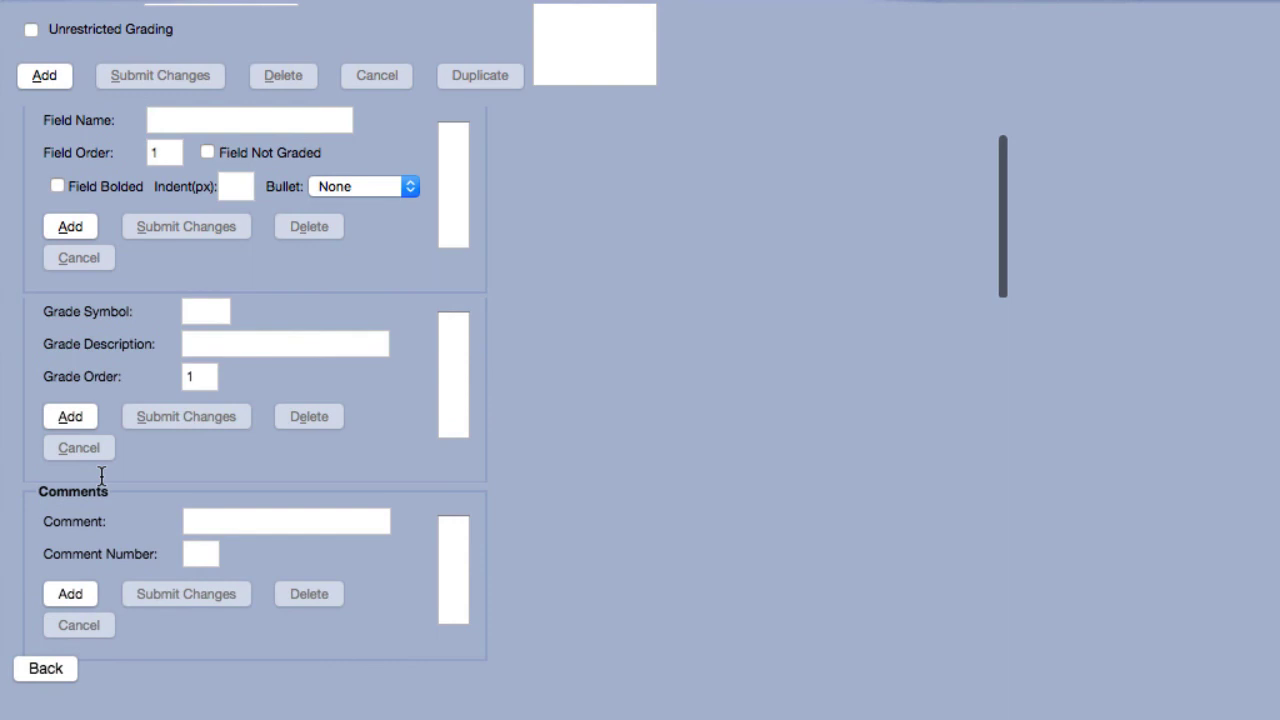
Open the English graduation requirement category (4.00 units) from the Grad. Category settings.
{"action": "left_click", "coordinate": [46, 669]}
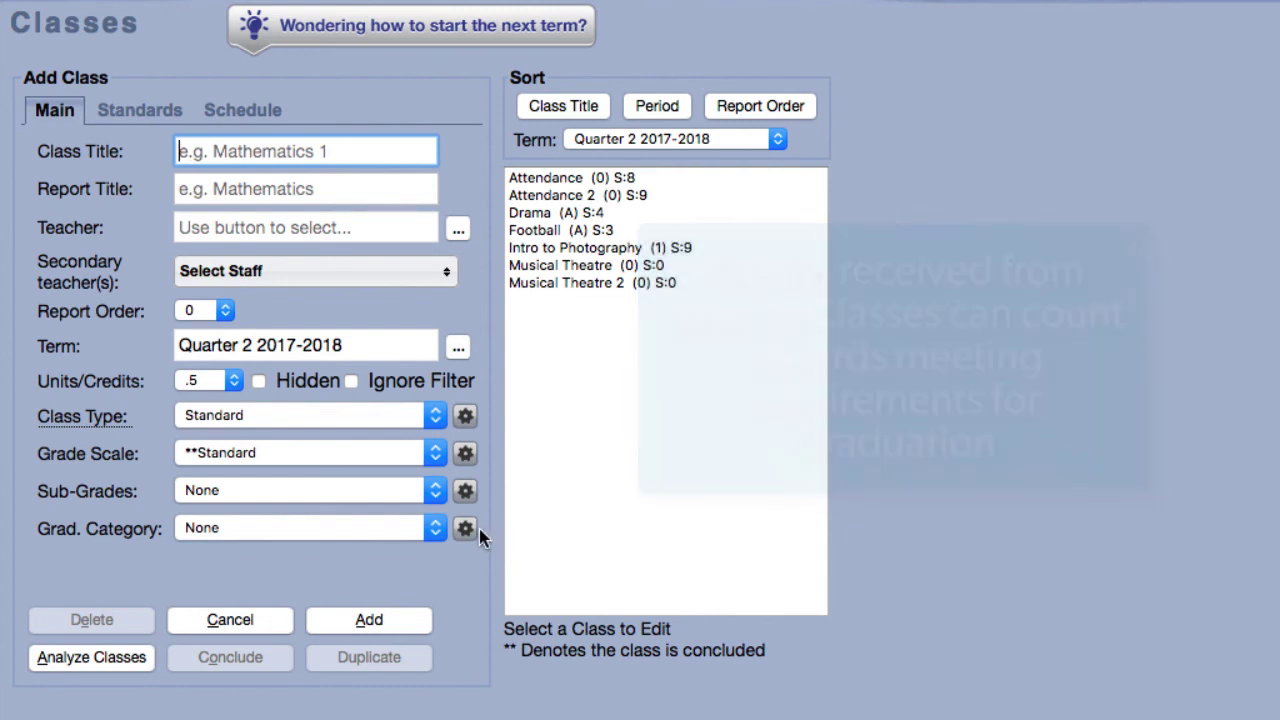
{"action": "left_click", "coordinate": [465, 529]}
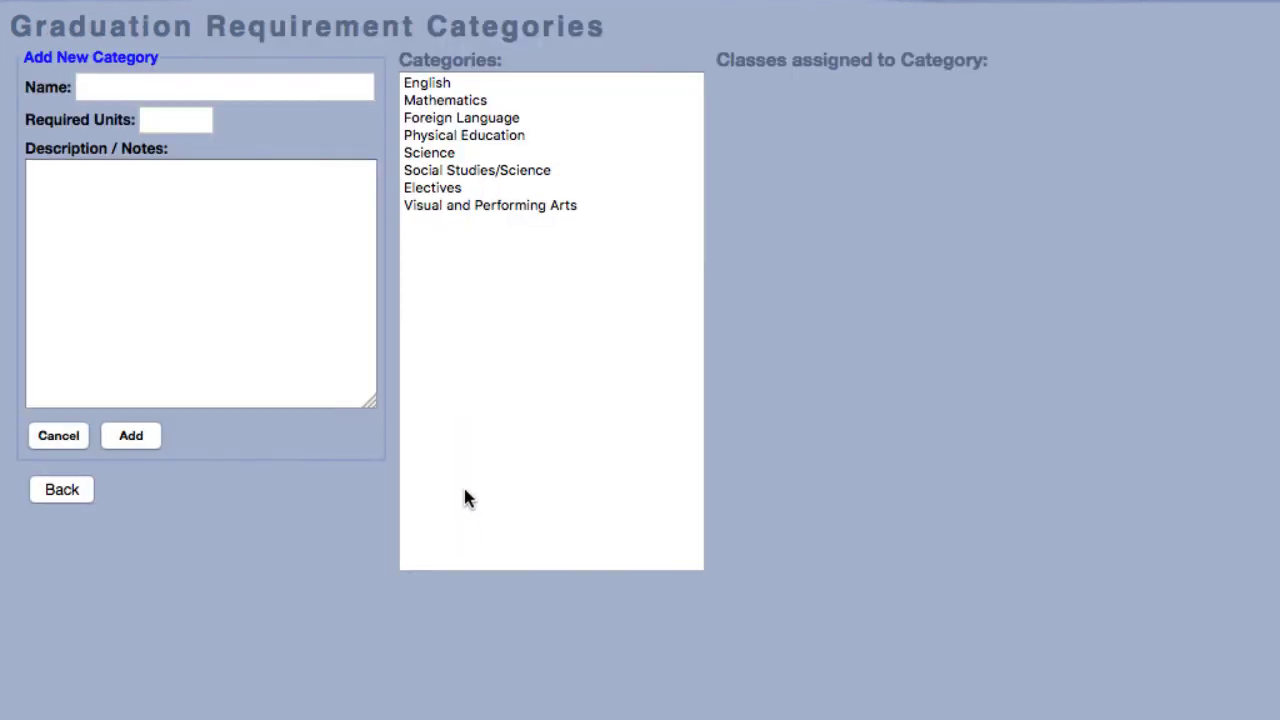
{"action": "left_click", "coordinate": [422, 88]}
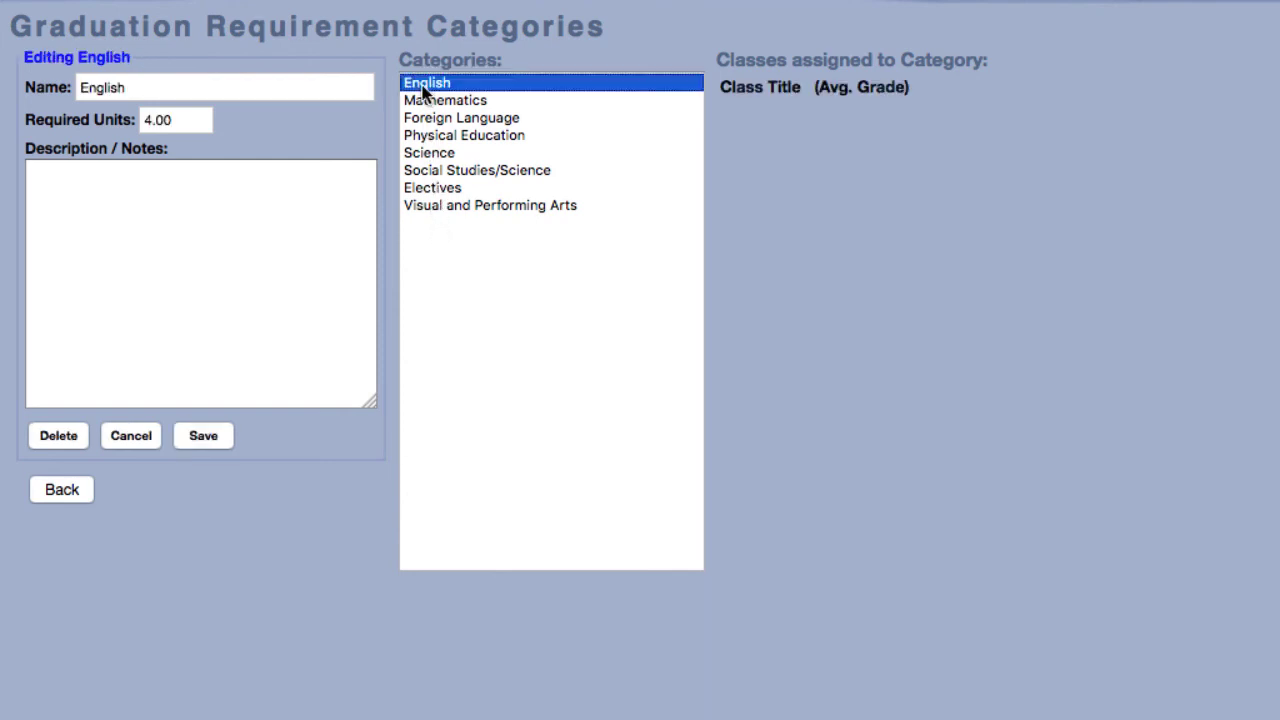